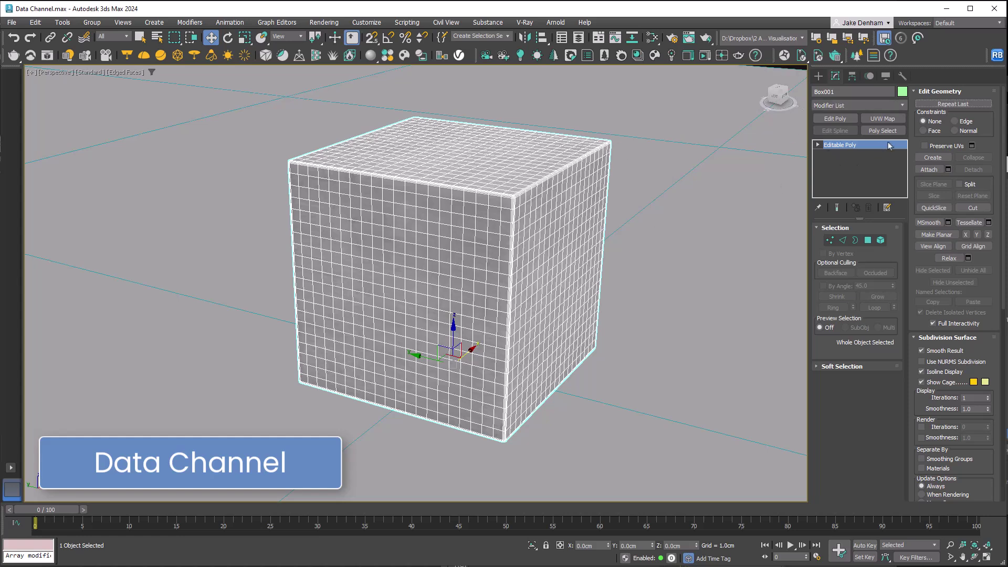
Add a Data Channel modifier to the box and give it a Curvature operator followed by a Vertex Output operator.
{"action": "left_click", "coordinate": [901, 106]}
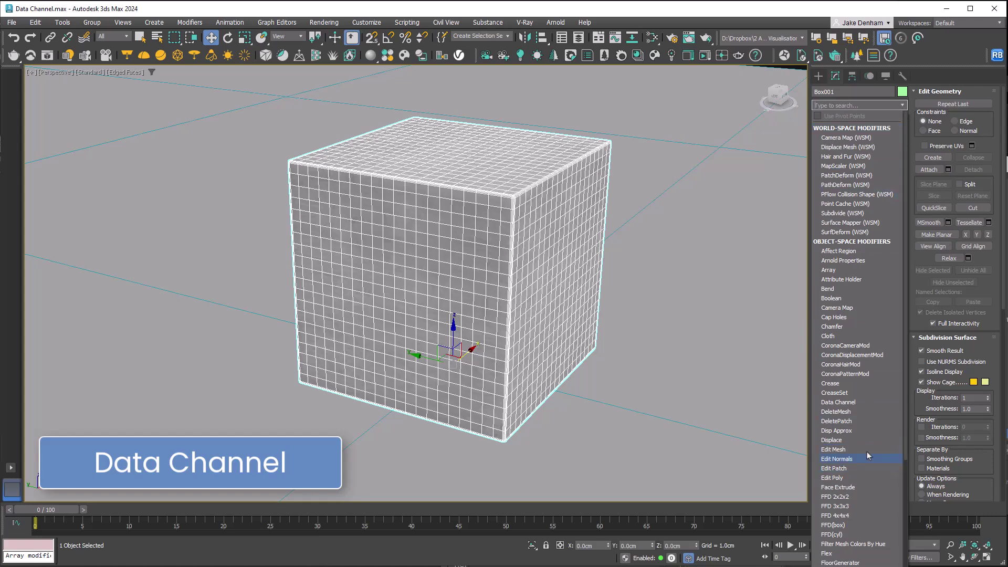
{"action": "left_click", "coordinate": [861, 403]}
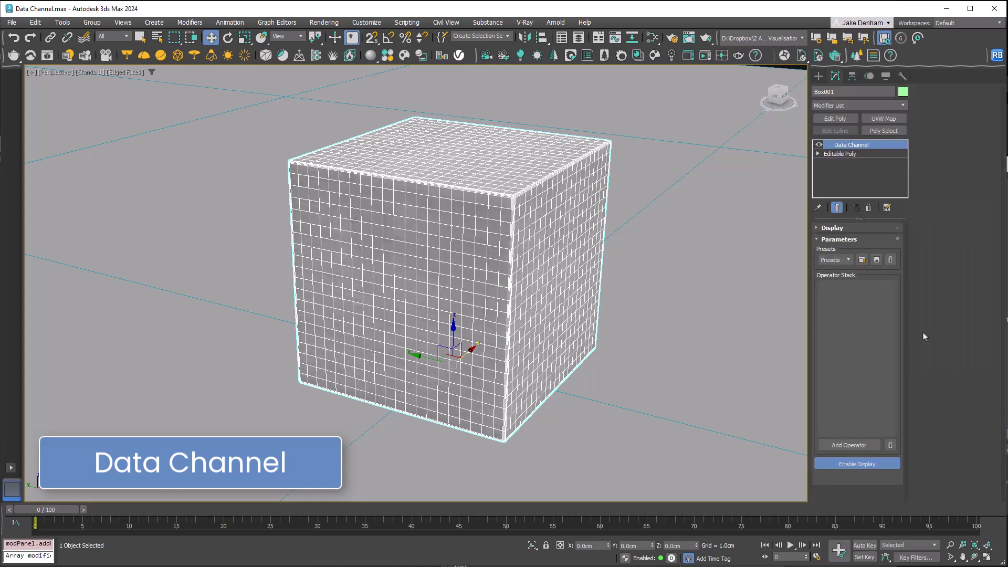
{"action": "left_click", "coordinate": [850, 445]}
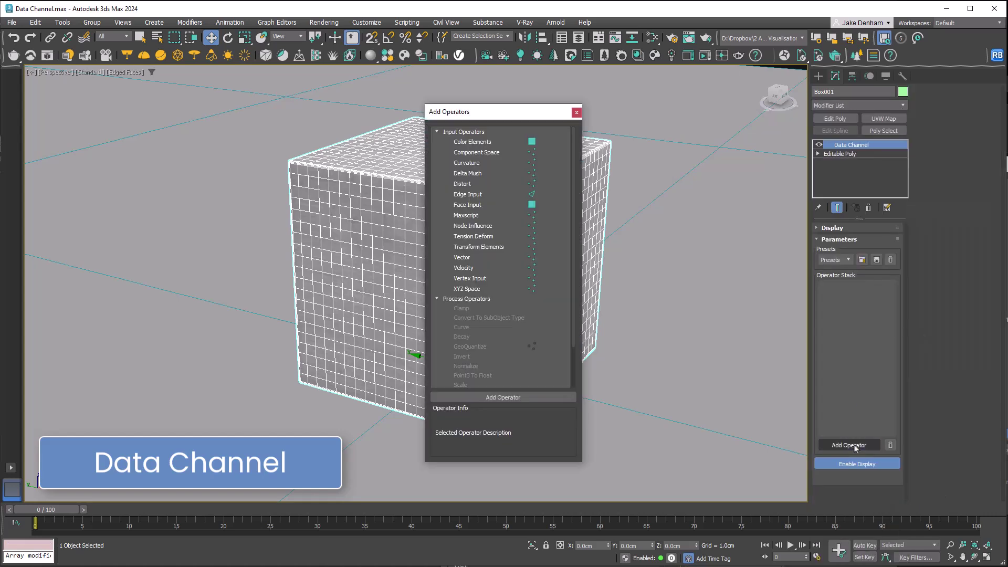
{"action": "double_click", "coordinate": [472, 164]}
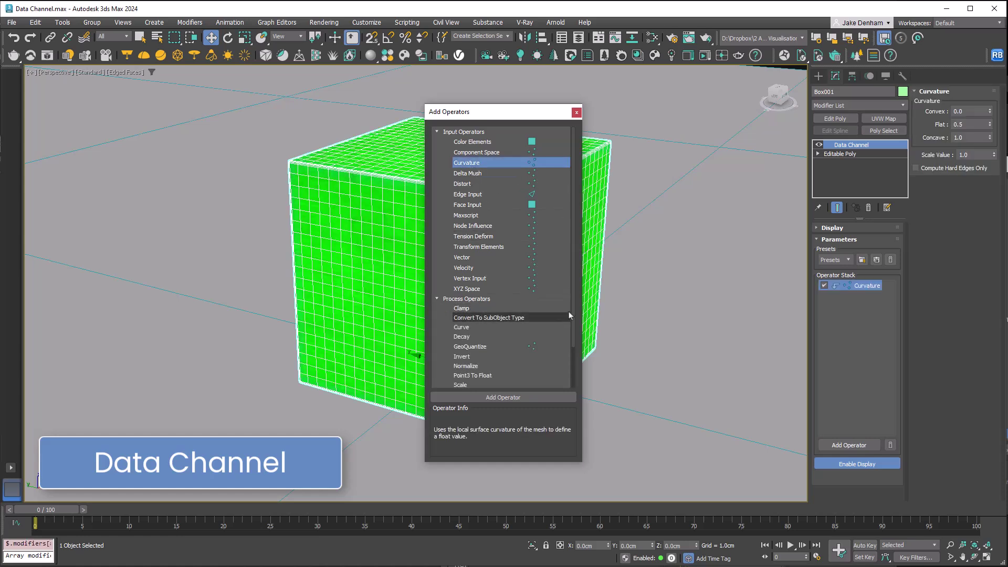
{"action": "scroll", "coordinate": [575, 314], "scroll_direction": "down", "scroll_amount": 3}
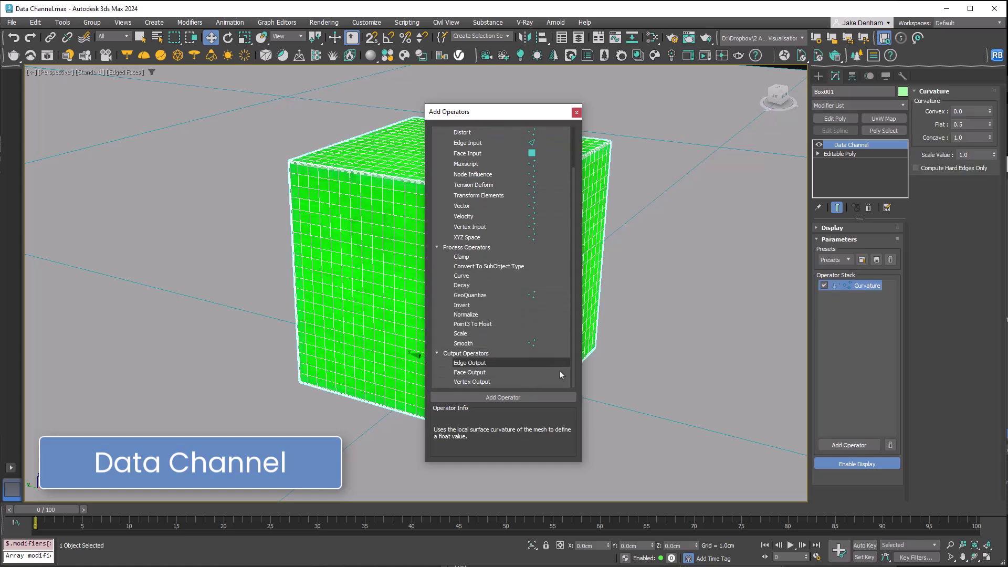
{"action": "double_click", "coordinate": [509, 384]}
{"action": "left_click", "coordinate": [576, 112]}
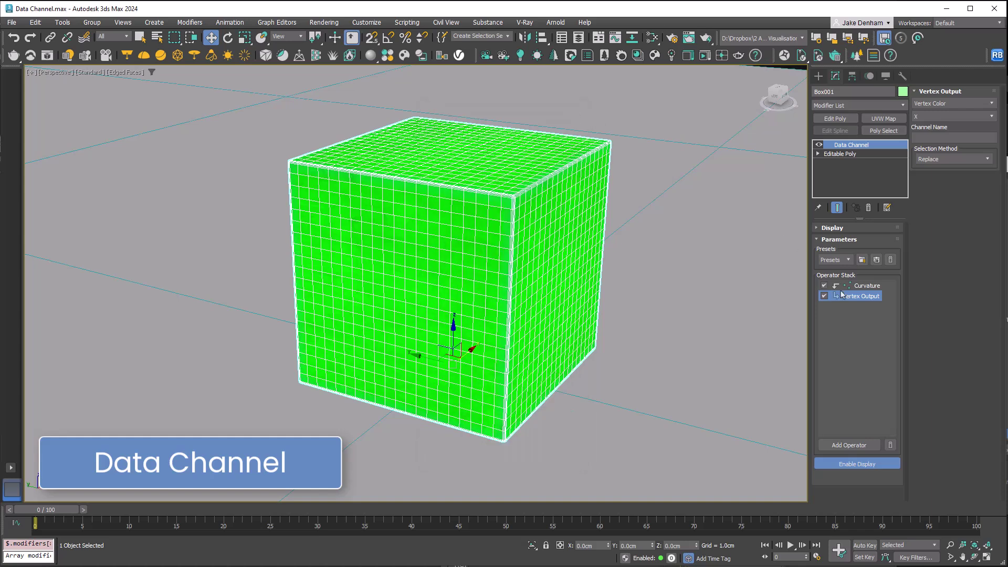
Try Position as the Vertex Output target, and return it to Vertex Color with the X component.
{"action": "left_click", "coordinate": [864, 466]}
{"action": "left_click", "coordinate": [863, 466]}
{"action": "left_click", "coordinate": [972, 103]}
{"action": "left_click", "coordinate": [969, 109]}
{"action": "left_click", "coordinate": [969, 104]}
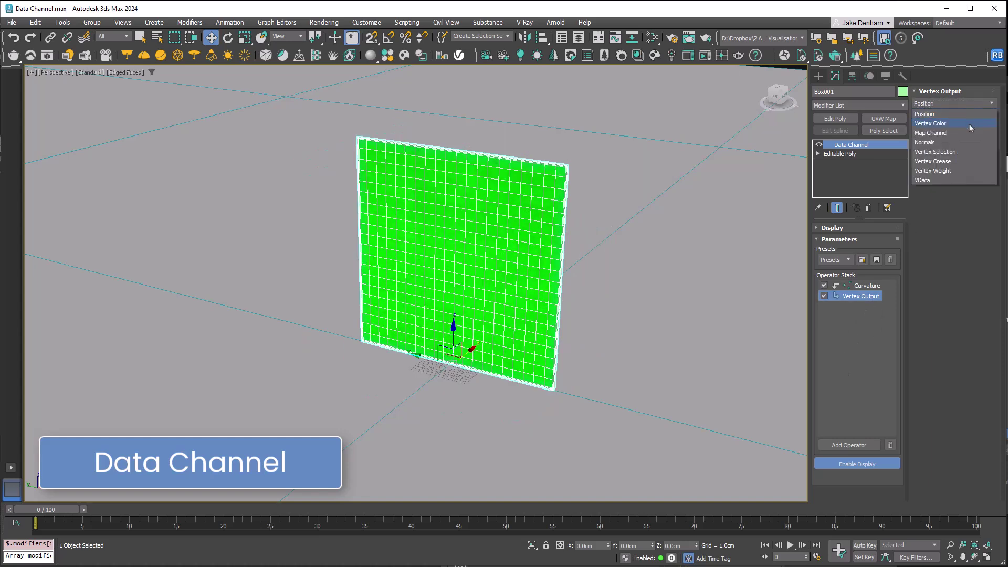
{"action": "left_click", "coordinate": [970, 124]}
{"action": "left_click", "coordinate": [948, 115]}
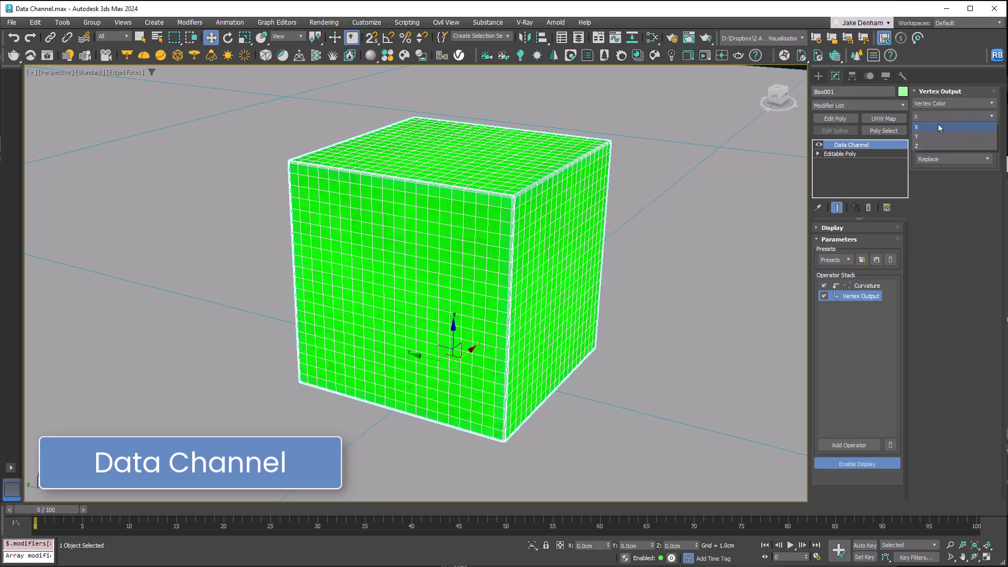
{"action": "left_click", "coordinate": [968, 127]}
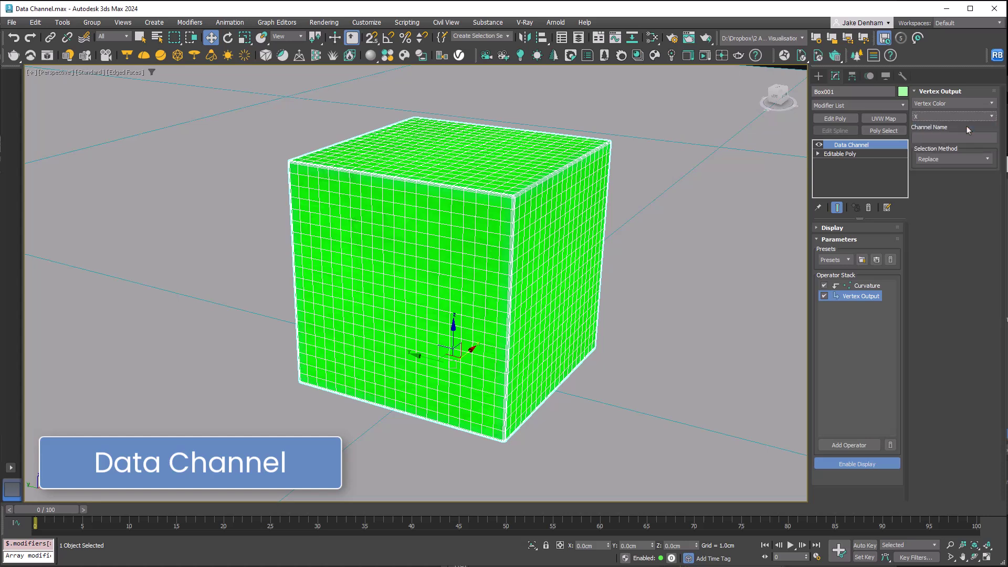
Set the Curvature operator's scale value to 3, concave to 0 and convex to 1, and hide the edged faces.
{"action": "left_click", "coordinate": [865, 287]}
{"action": "left_click", "coordinate": [971, 156]}
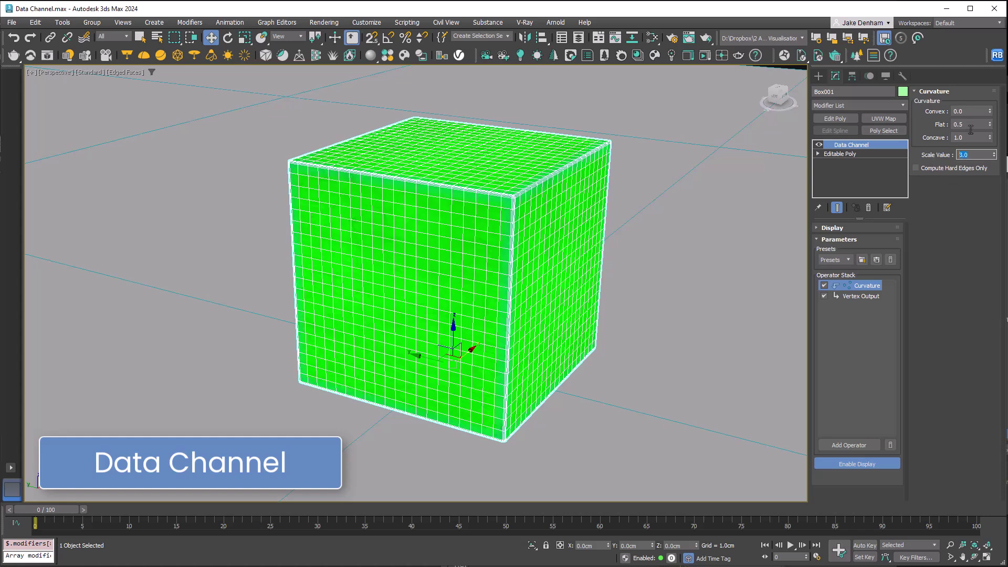
{"action": "right_click", "coordinate": [991, 139]}
{"action": "left_click", "coordinate": [982, 112]}
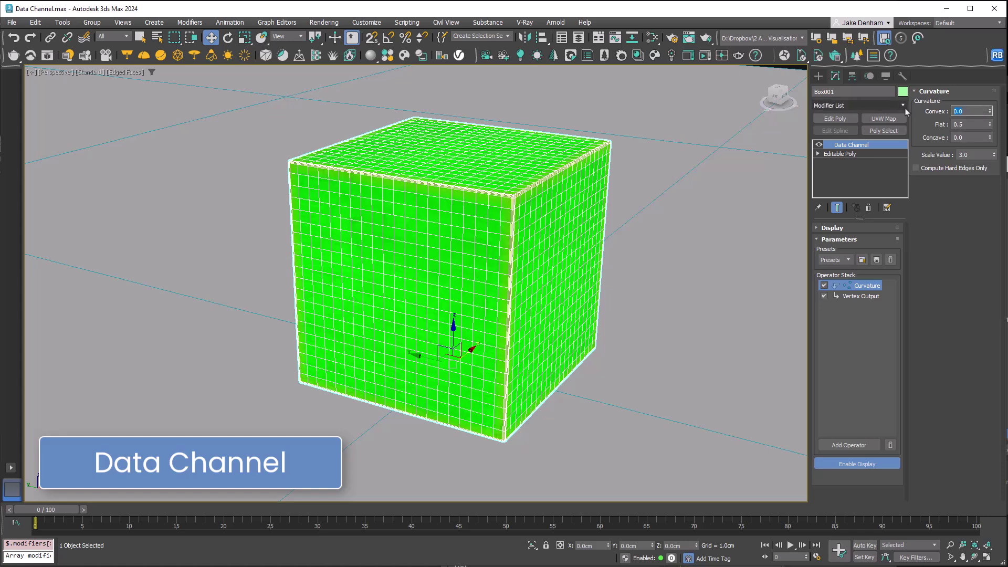
{"action": "type", "text": "1"}
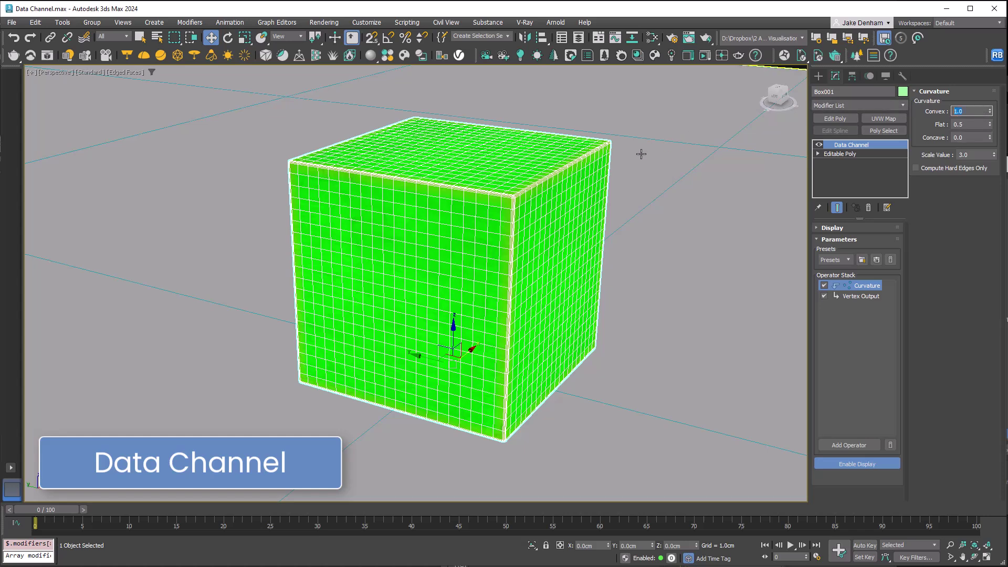
{"action": "key", "text": "F4"}
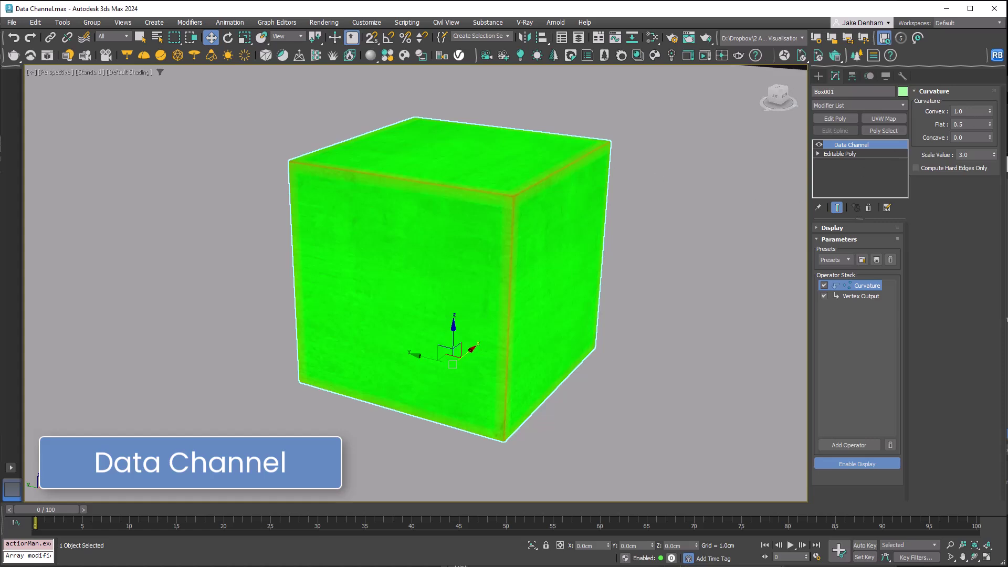
{"action": "left_click_drag", "start_coordinate": [992, 155], "coordinate": [993, 143]}
Start a Corona interactive render framed closely on the box's near upper corner.
{"action": "left_click", "coordinate": [705, 55]}
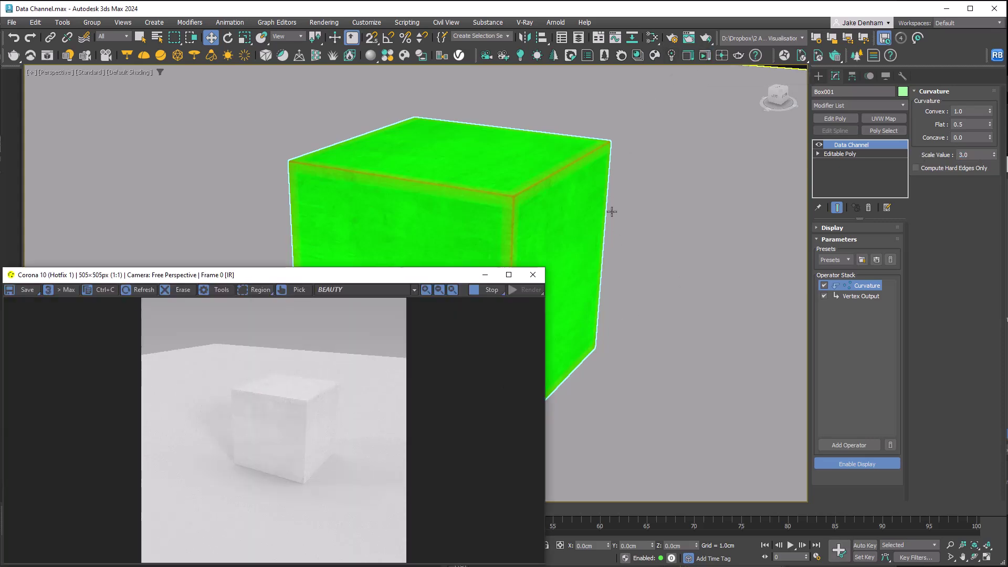
{"action": "scroll", "coordinate": [610, 212], "scroll_direction": "up", "scroll_amount": 6}
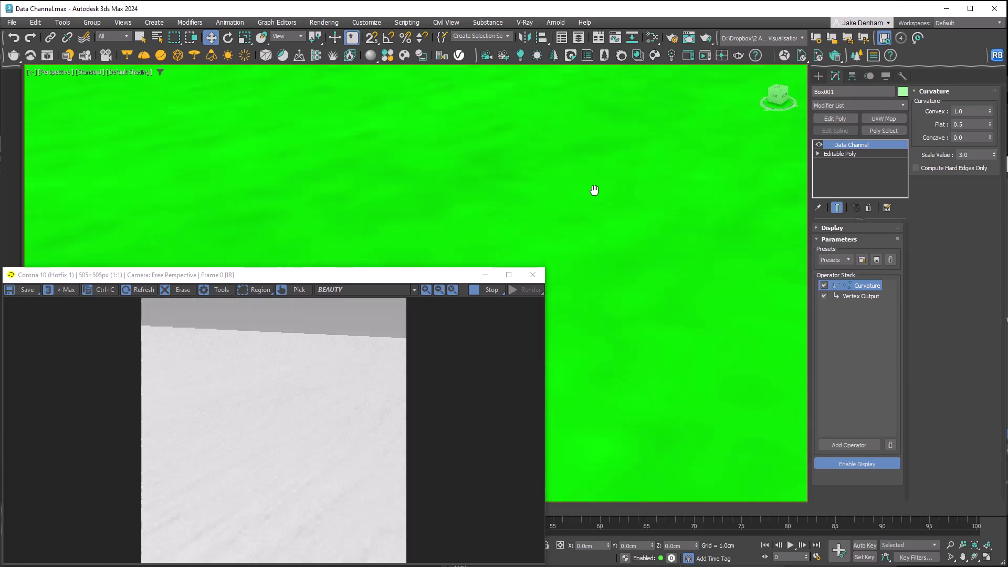
{"action": "scroll", "coordinate": [594, 191], "scroll_direction": "down", "scroll_amount": 4}
{"action": "middle_click_drag", "start_coordinate": [605, 259], "coordinate": [586, 148]}
{"action": "scroll", "coordinate": [585, 140], "scroll_direction": "up", "scroll_amount": 2}
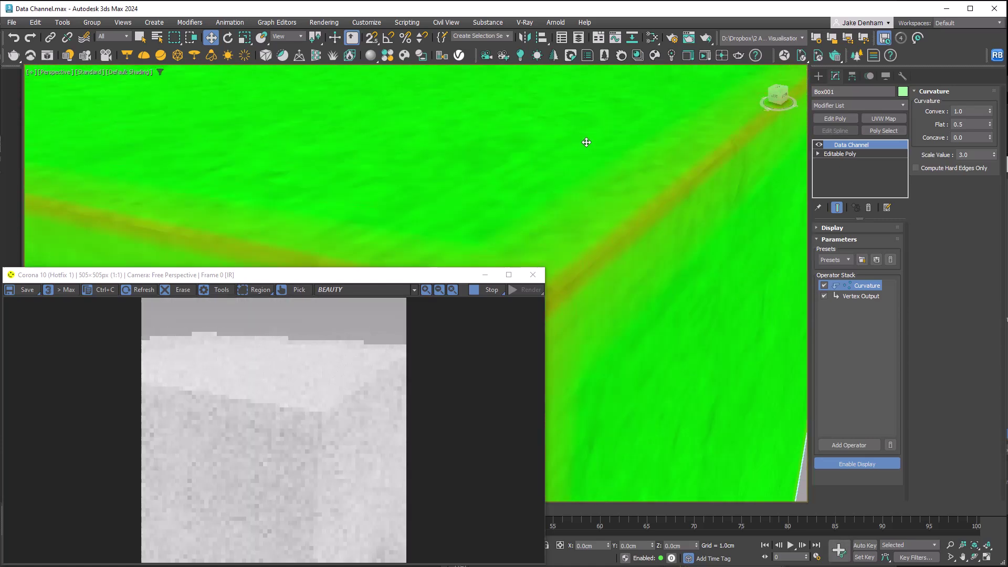
{"action": "scroll", "coordinate": [633, 242], "scroll_direction": "up", "scroll_amount": 3}
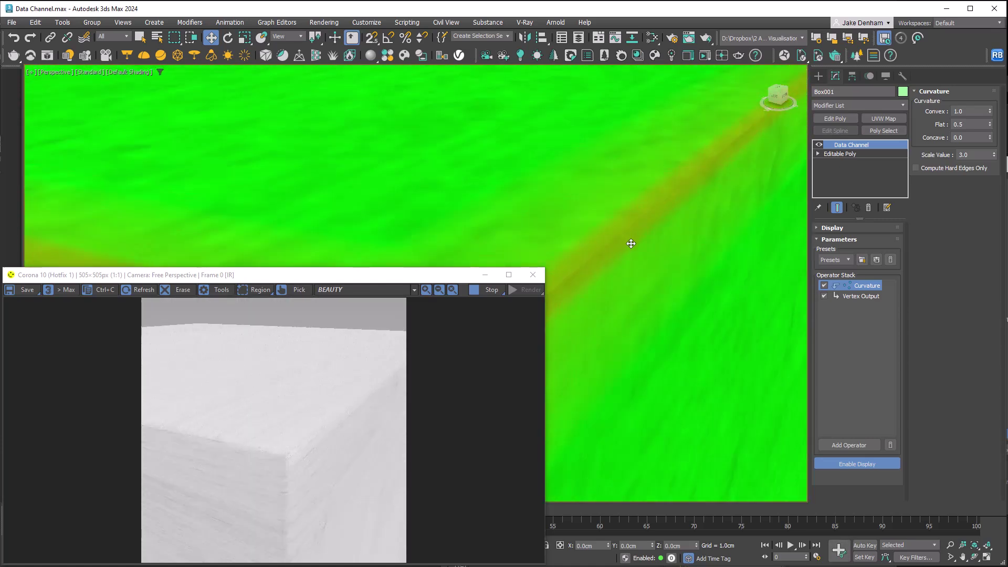
Add a Vertex Color map to the Whitewood Matte material's node graph and set its sub channel to Red.
{"action": "left_click", "coordinate": [652, 38]}
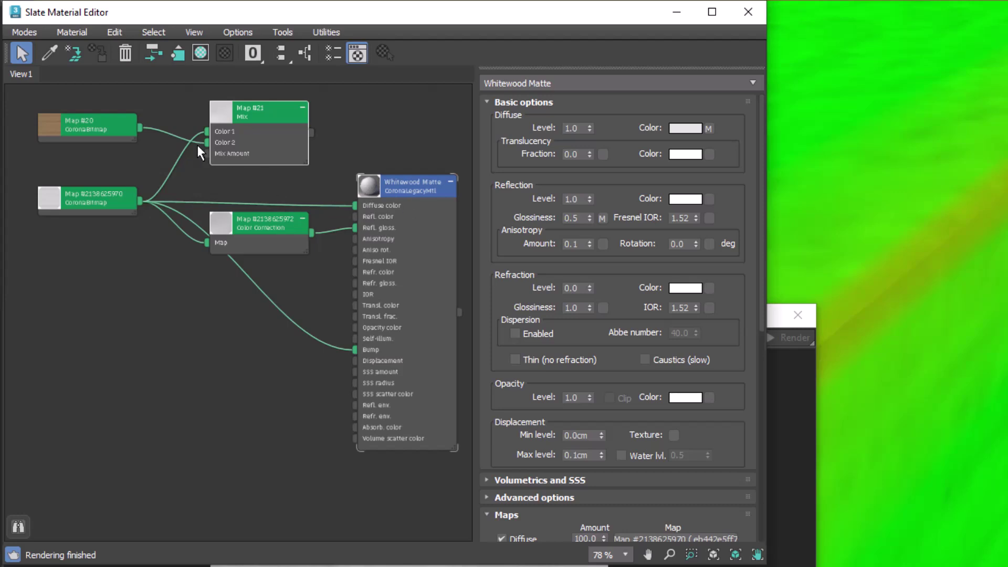
{"action": "right_click", "coordinate": [109, 157]}
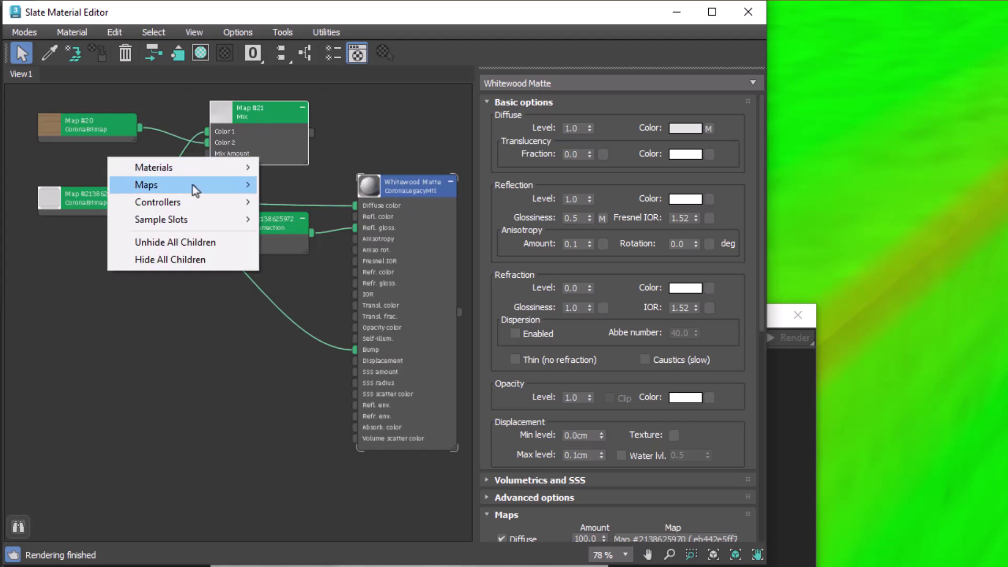
{"action": "mouse_move", "coordinate": [195, 186]}
{"action": "mouse_move", "coordinate": [337, 200]}
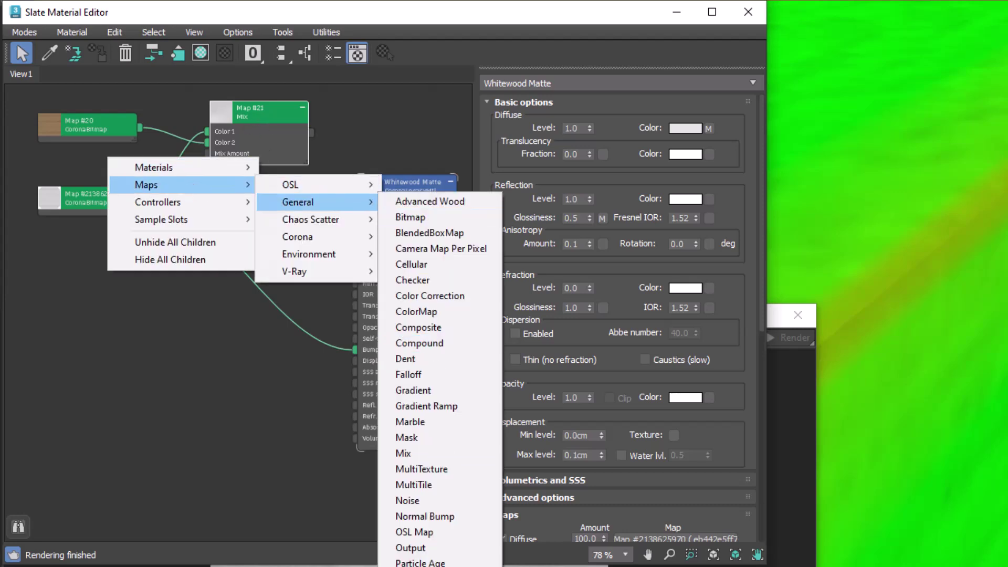
{"action": "left_click", "coordinate": [420, 566]}
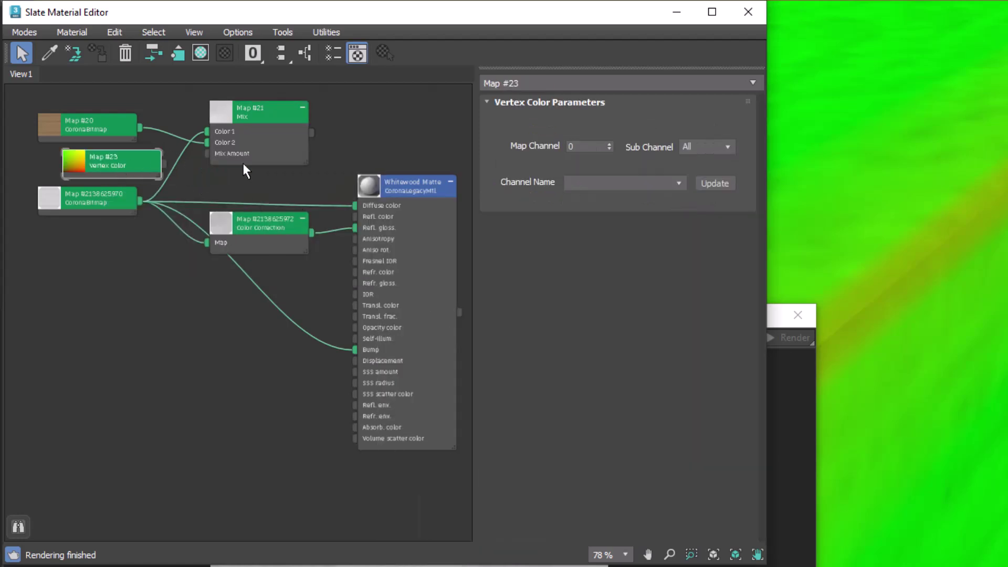
{"action": "left_click", "coordinate": [728, 147]}
{"action": "left_click", "coordinate": [716, 169]}
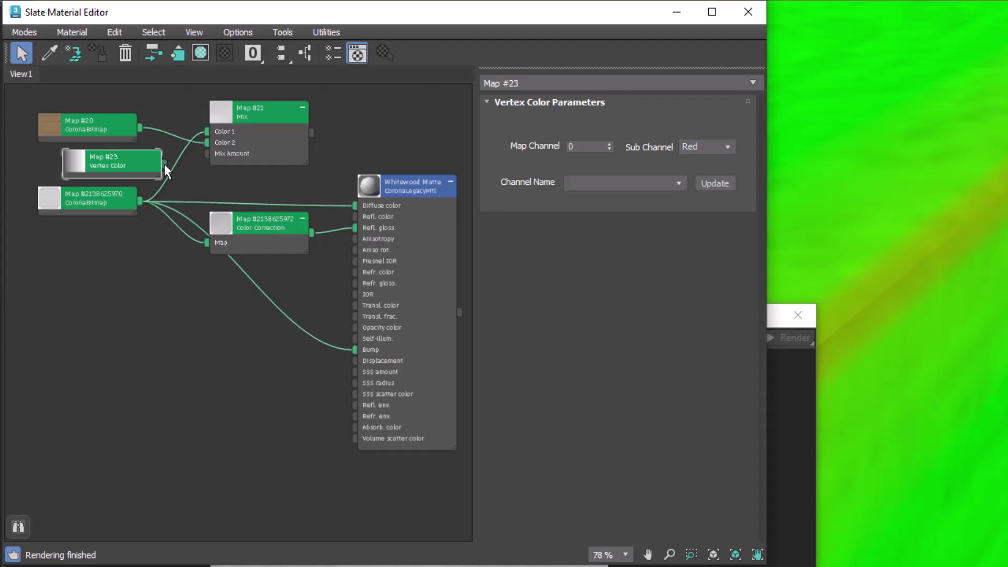
Connect the Vertex Color map to the Mix map's Mix Amount, and the Mix map to Whitewood Matte's diffuse color.
{"action": "left_click_drag", "start_coordinate": [164, 164], "coordinate": [207, 157]}
{"action": "left_click_drag", "start_coordinate": [122, 166], "coordinate": [97, 166]}
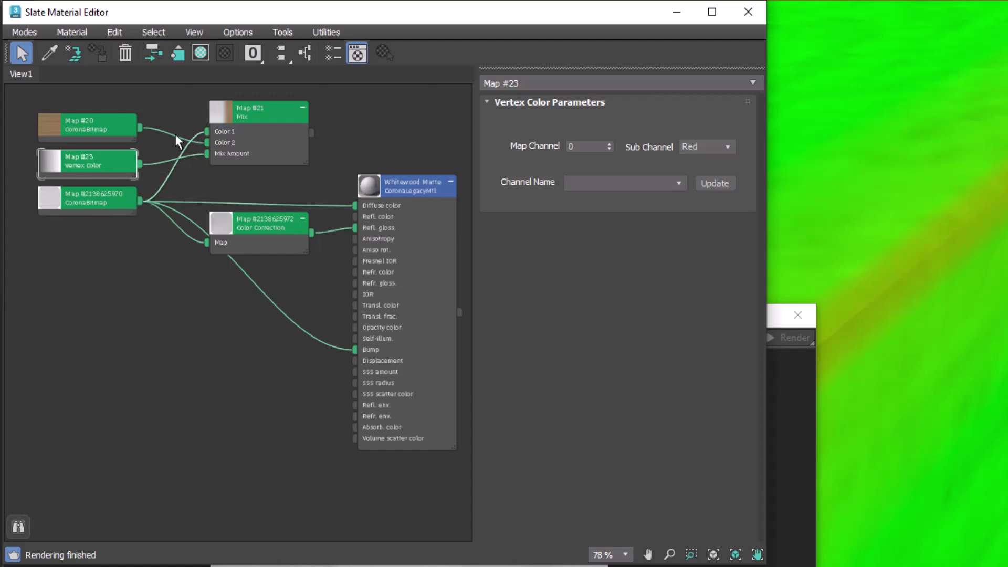
{"action": "double_click", "coordinate": [274, 116]}
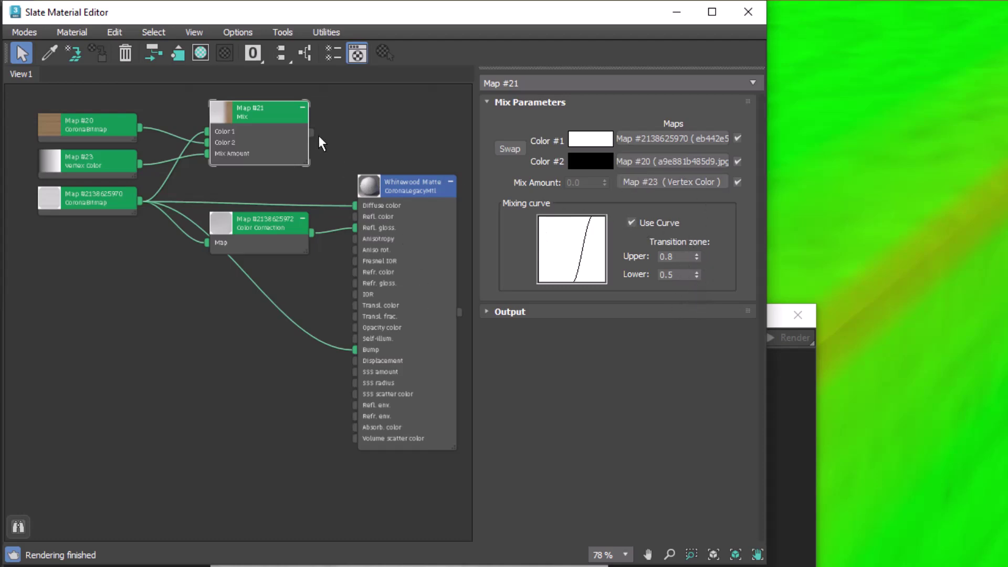
{"action": "left_click_drag", "start_coordinate": [313, 133], "coordinate": [355, 205]}
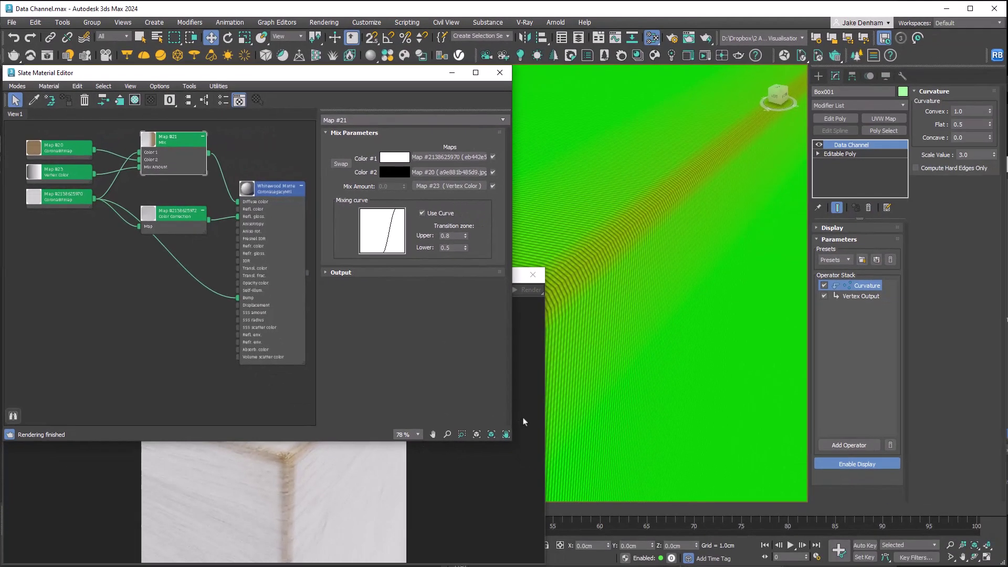
{"action": "left_click", "coordinate": [523, 422]}
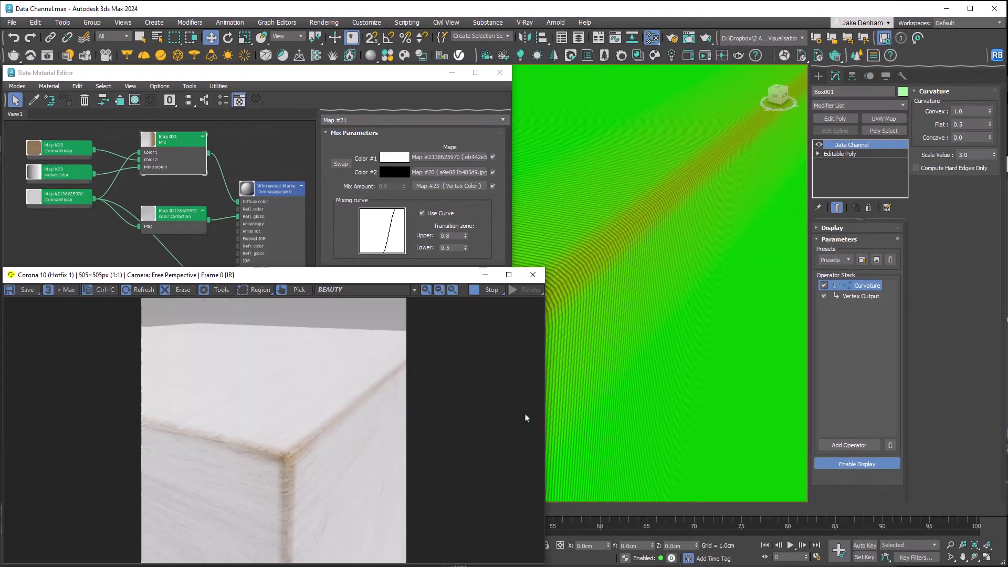
Try other scale values for the Curvature operator against the interactive render of the box's edges.
{"action": "scroll", "coordinate": [675, 183], "scroll_direction": "down", "scroll_amount": 3}
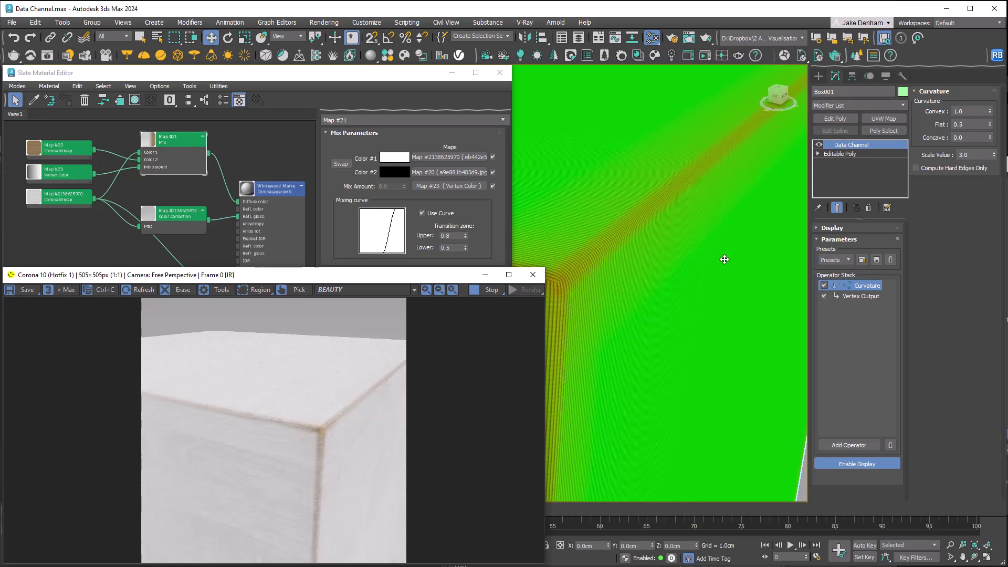
{"action": "left_click", "coordinate": [995, 157]}
{"action": "mouse_move", "coordinate": [996, 159]}
{"action": "left_mouse_down"}
{"action": "mouse_move", "coordinate": [995, 143]}
{"action": "mouse_move", "coordinate": [996, 167]}
{"action": "left_mouse_up"}
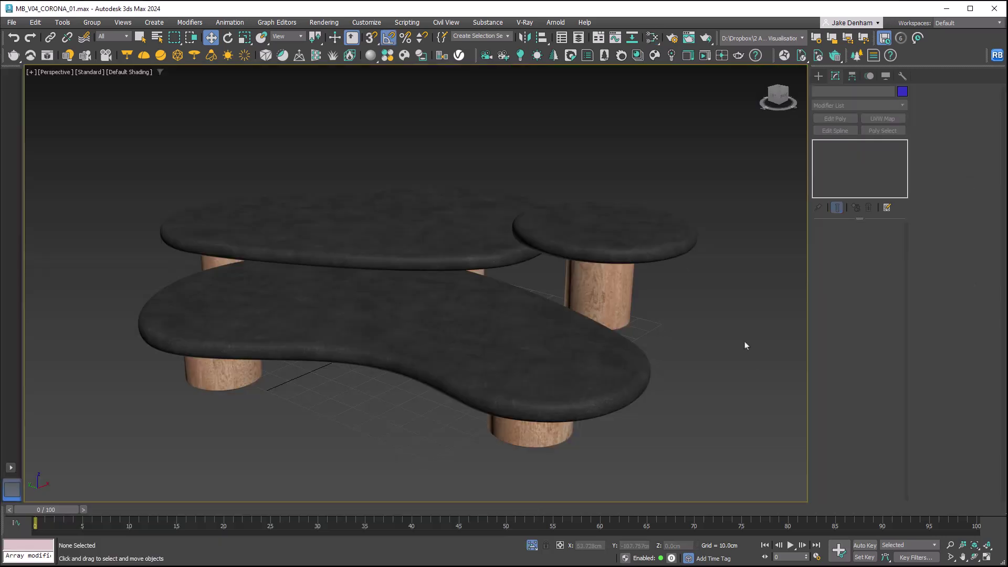
{"action": "left_click", "coordinate": [619, 363]}
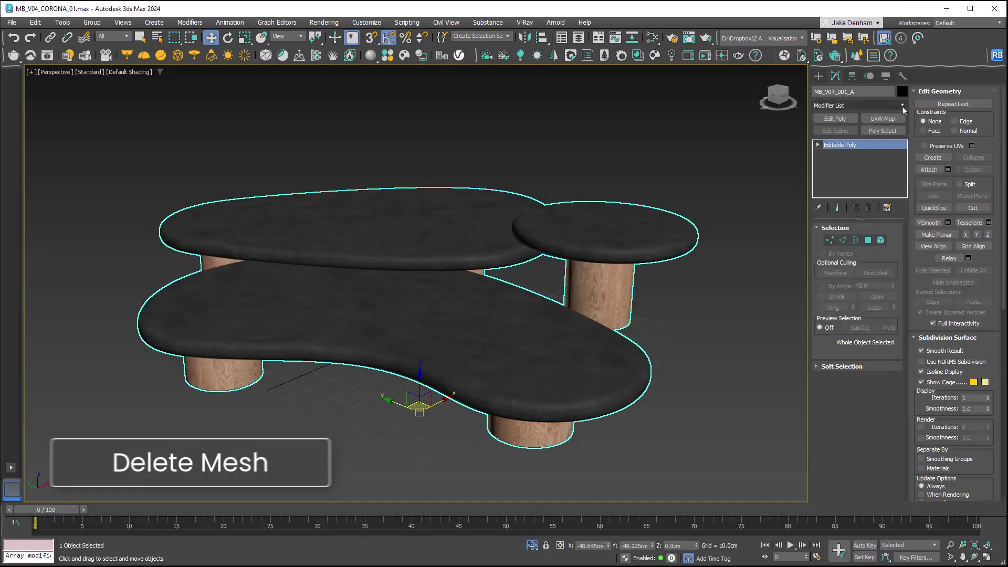
Add a DeleteMesh modifier to the table set and limit it to the small round table by selecting its elements.
{"action": "left_click", "coordinate": [903, 106]}
{"action": "left_click", "coordinate": [850, 417]}
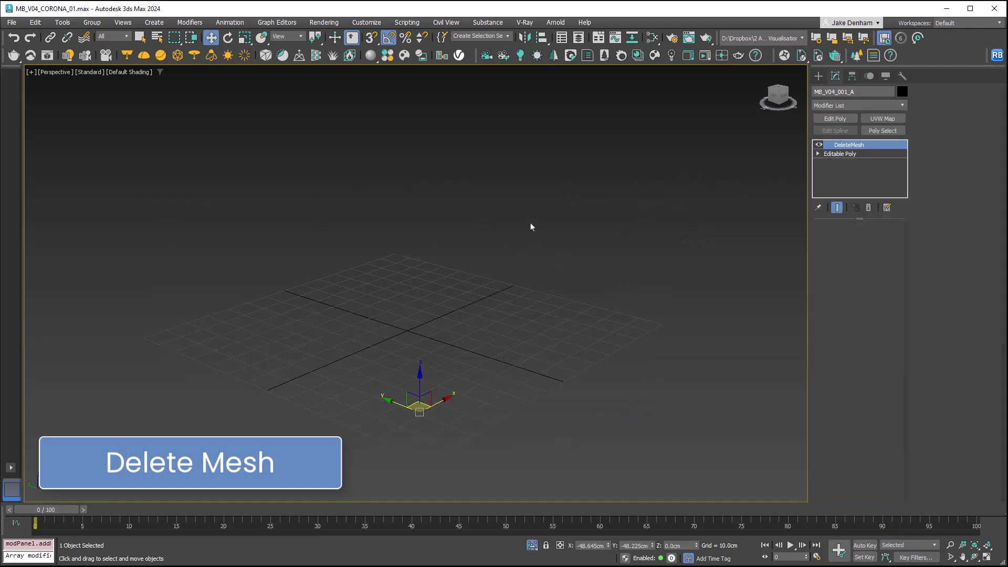
{"action": "left_click", "coordinate": [860, 154]}
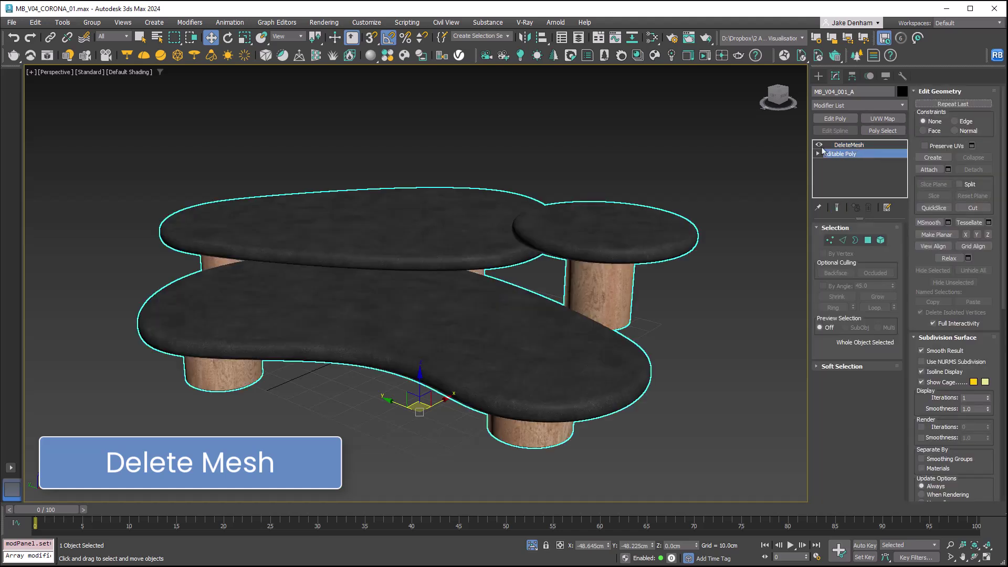
{"action": "left_click", "coordinate": [882, 241]}
{"action": "left_click", "coordinate": [673, 232]}
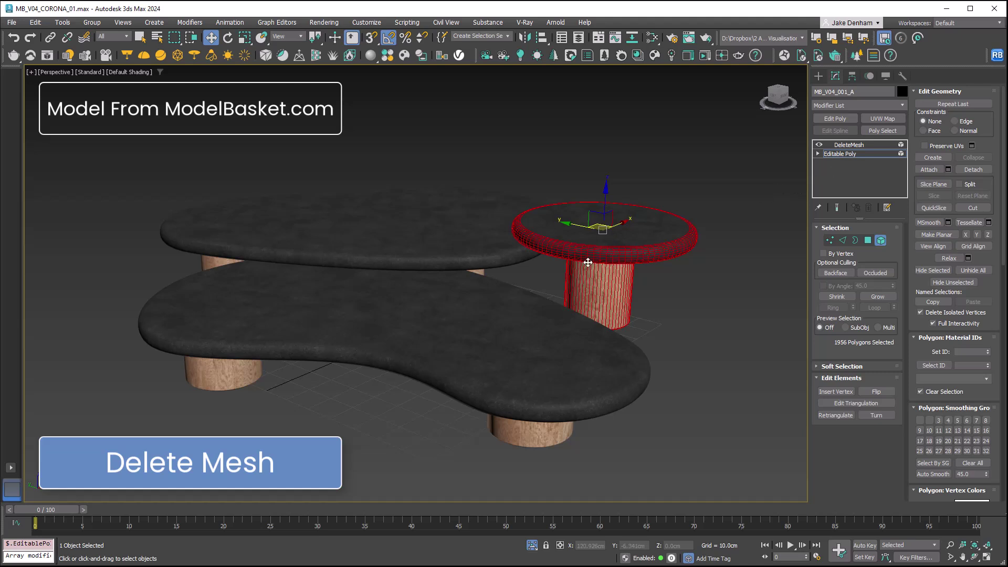
{"action": "left_click", "coordinate": [871, 146]}
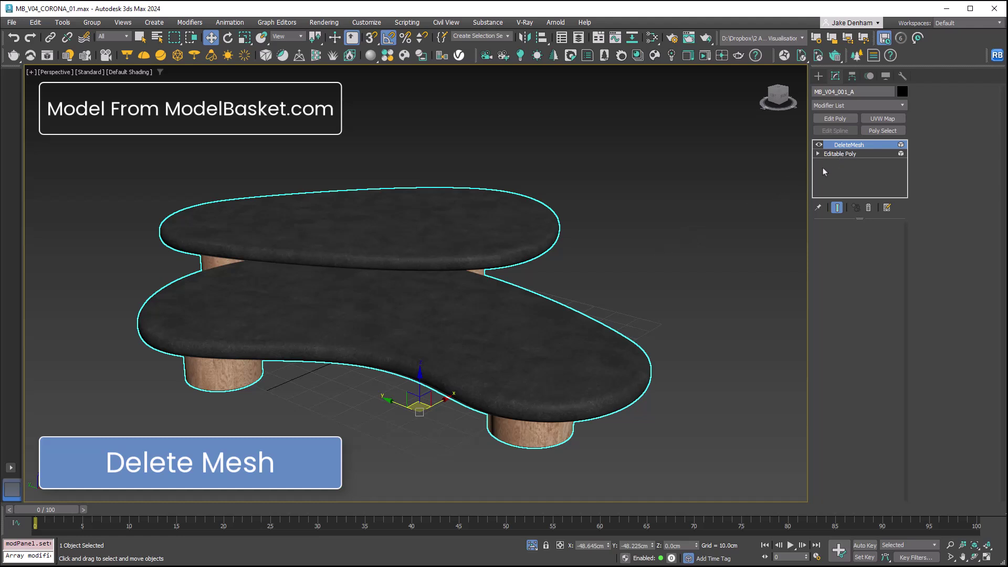
{"action": "left_click", "coordinate": [845, 154]}
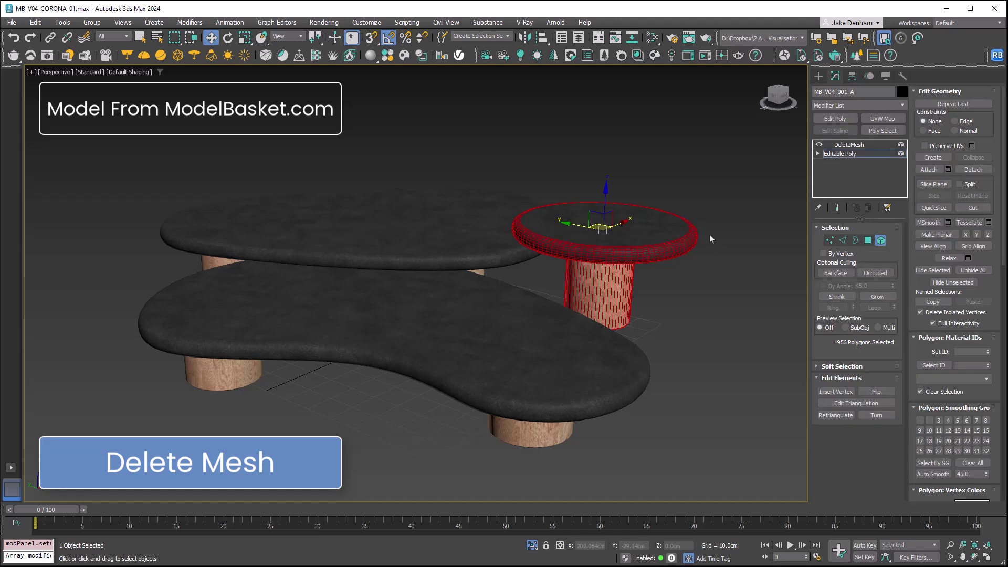
Change the element selection to the front table's top and its nearest leg so DeleteMesh removes those parts.
{"action": "left_click", "coordinate": [742, 231]}
{"action": "left_click", "coordinate": [547, 434]}
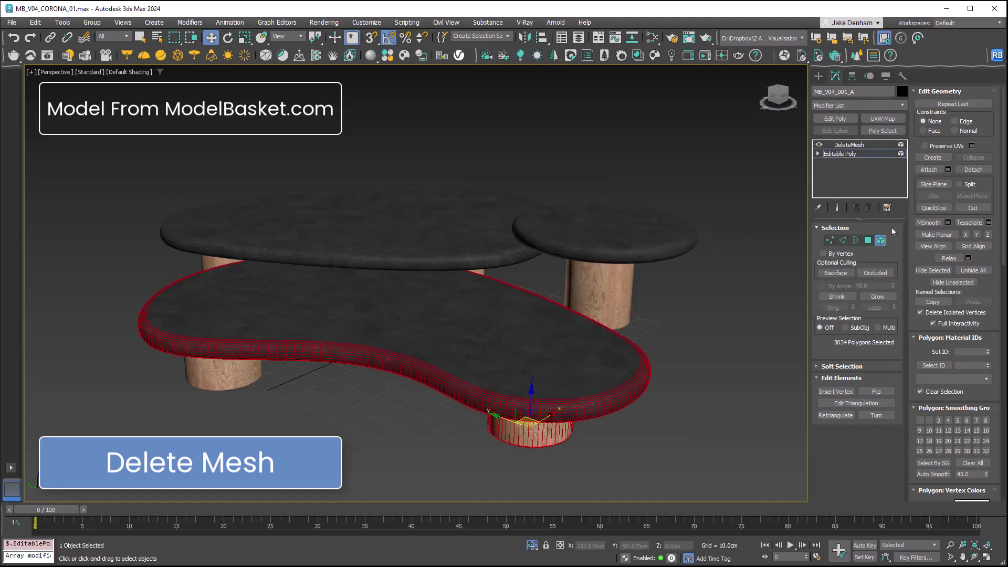
{"action": "left_click", "coordinate": [880, 147]}
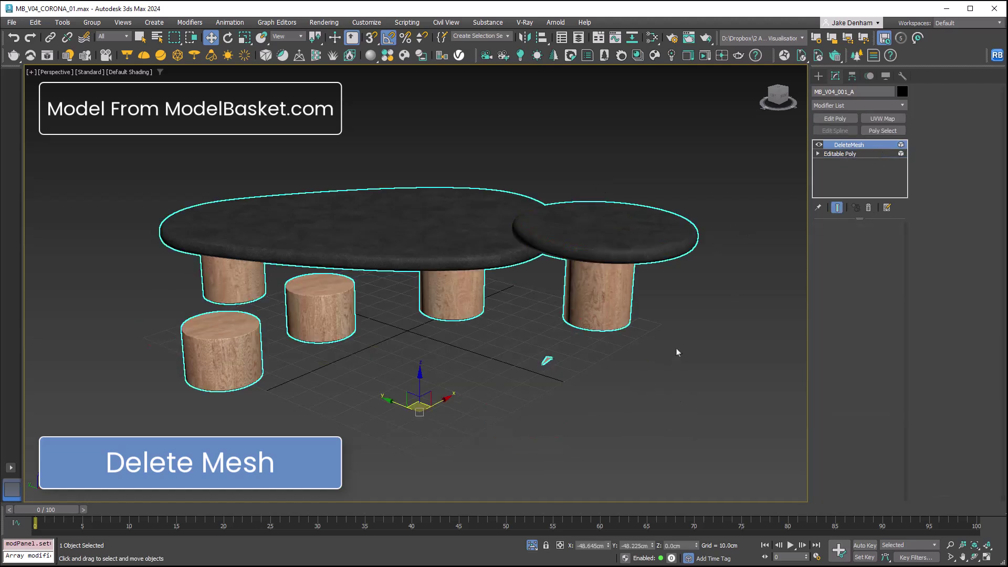
{"action": "left_click", "coordinate": [859, 154]}
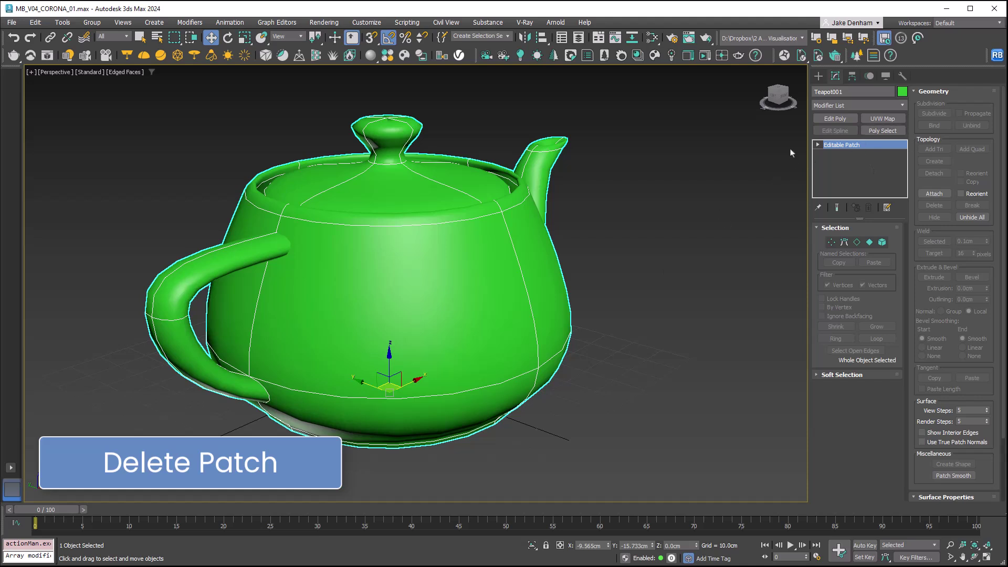
Add a DeletePatch modifier to the teapot and remove its lid by selecting the lid as an element of the Editable Patch.
{"action": "left_click", "coordinate": [846, 105]}
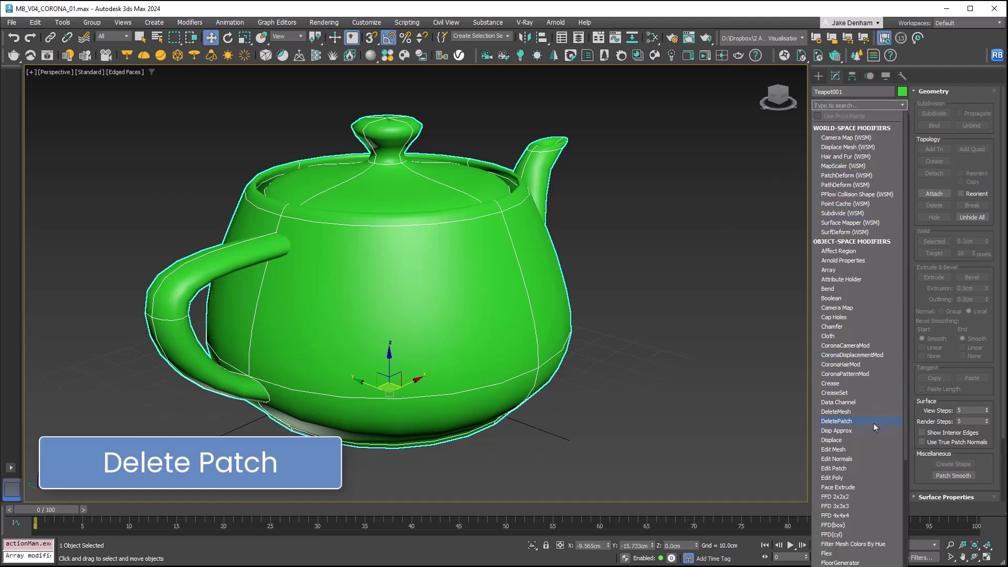
{"action": "left_click", "coordinate": [873, 423]}
{"action": "left_click", "coordinate": [861, 154]}
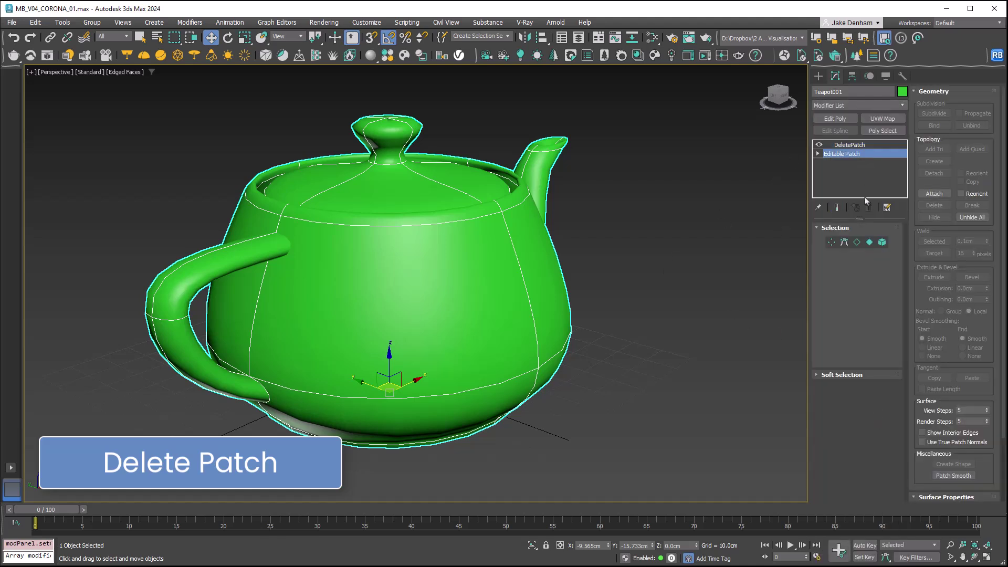
{"action": "left_click", "coordinate": [882, 243]}
{"action": "left_click", "coordinate": [396, 169]}
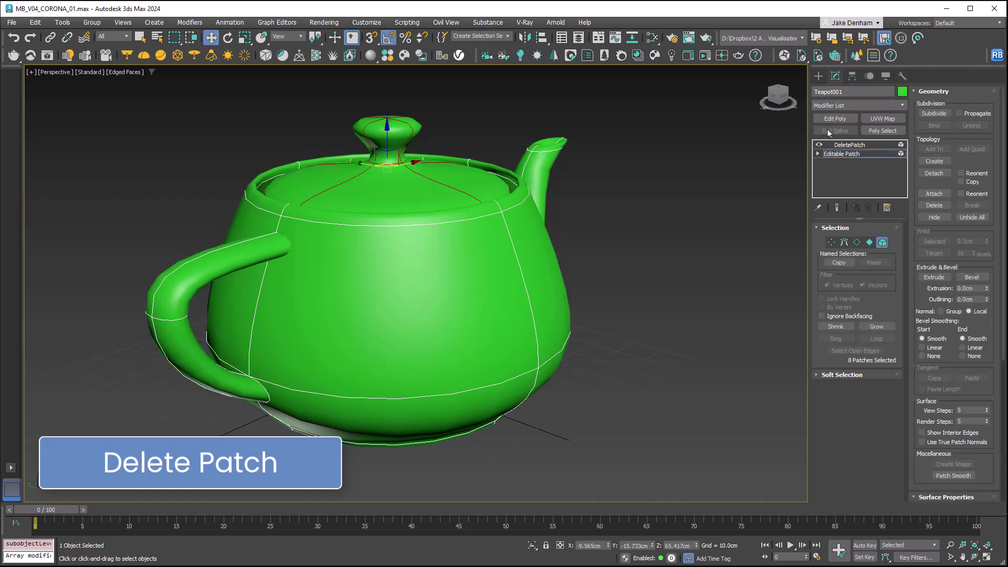
{"action": "left_click", "coordinate": [872, 144]}
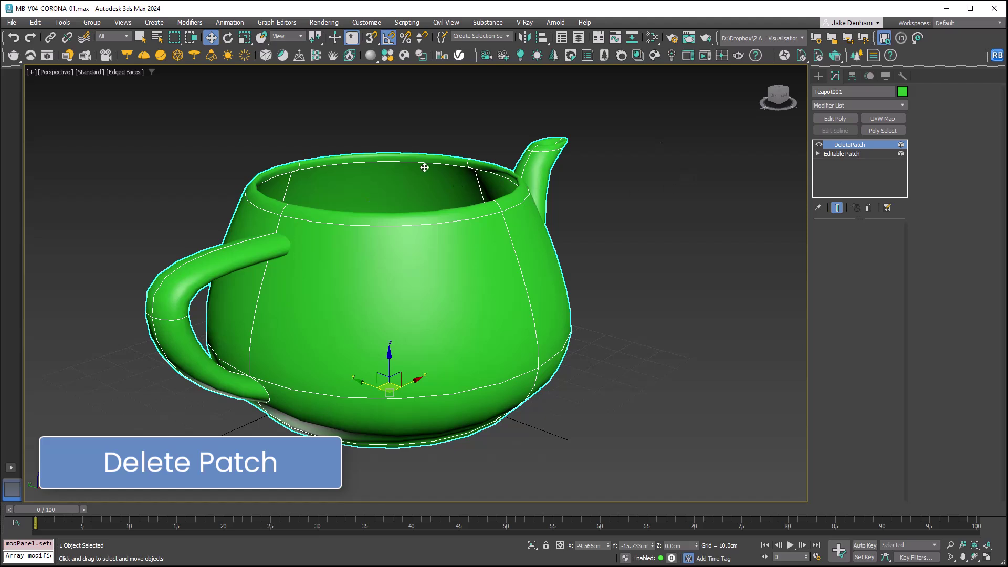
Clear the lid's element selection beneath DeletePatch to restore the teapot lid.
{"action": "left_click", "coordinate": [867, 153]}
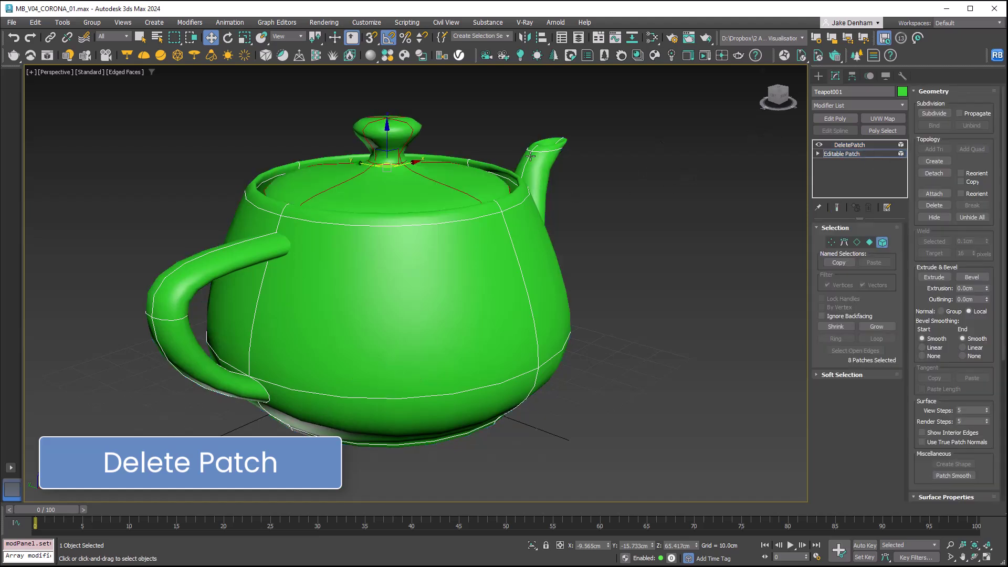
{"action": "left_click", "coordinate": [851, 145]}
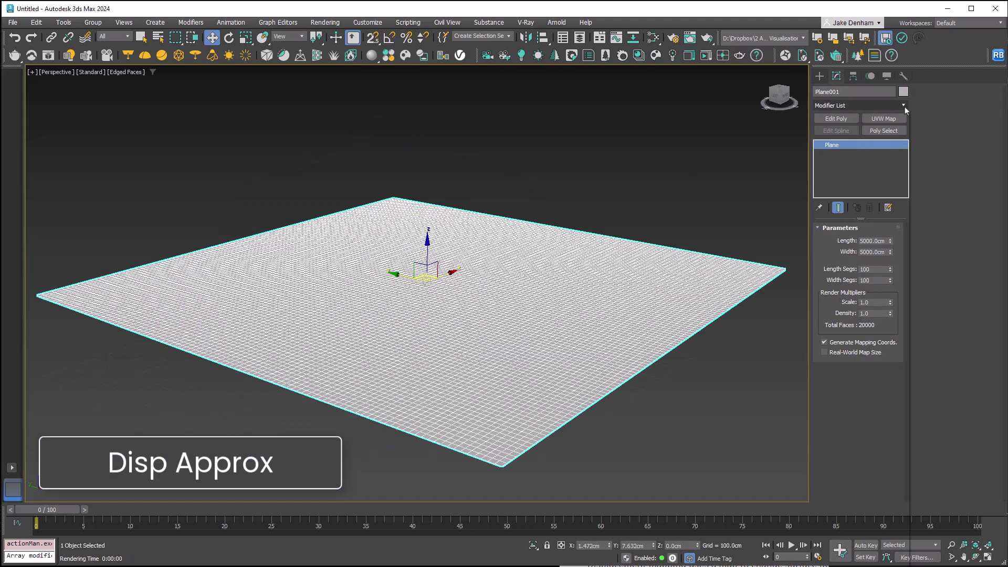
Add a Disp Approx modifier to the plane, check the displacement bitmap in its material, and render the perspective view.
{"action": "left_click", "coordinate": [904, 106]}
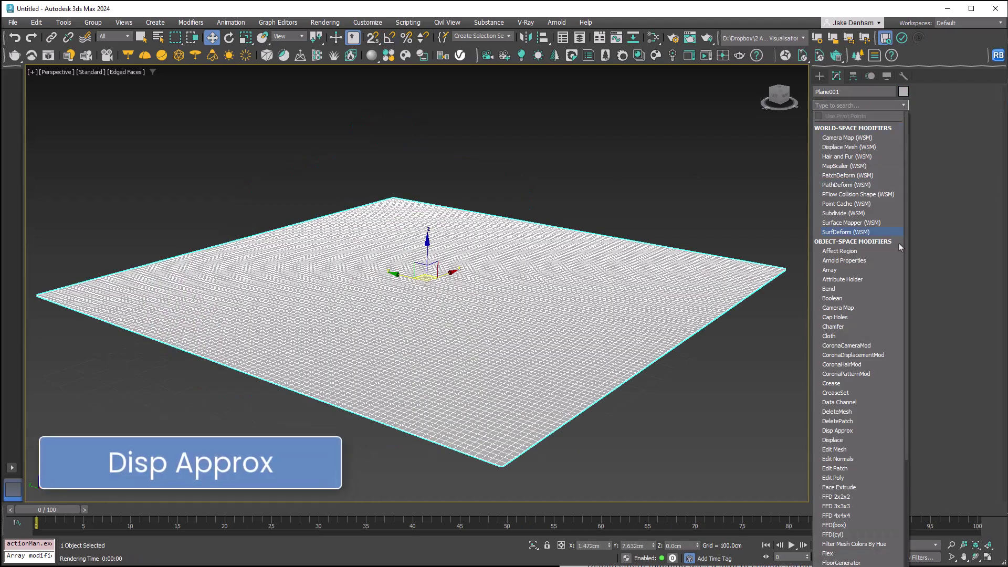
{"action": "left_click", "coordinate": [881, 431]}
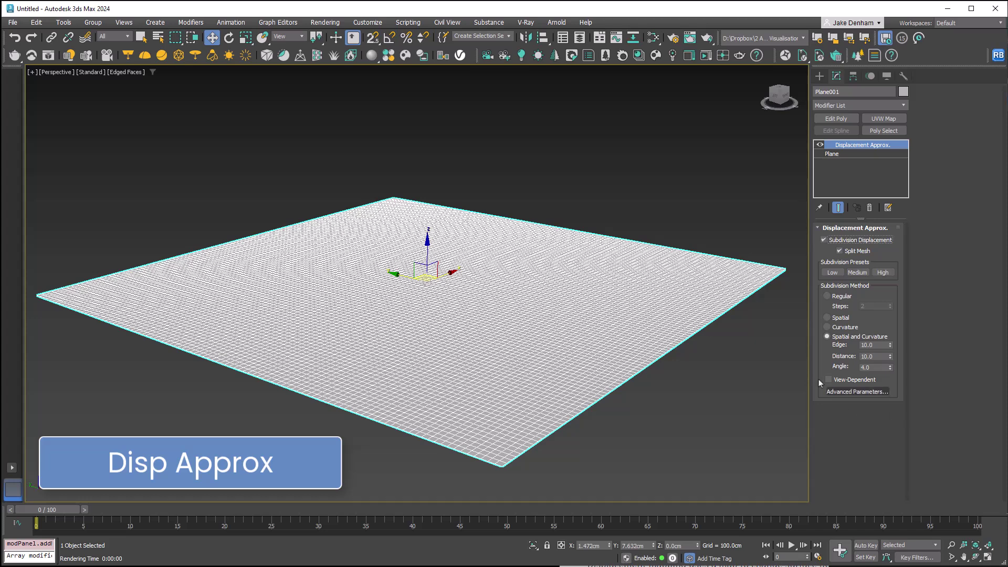
{"action": "key", "text": "m"}
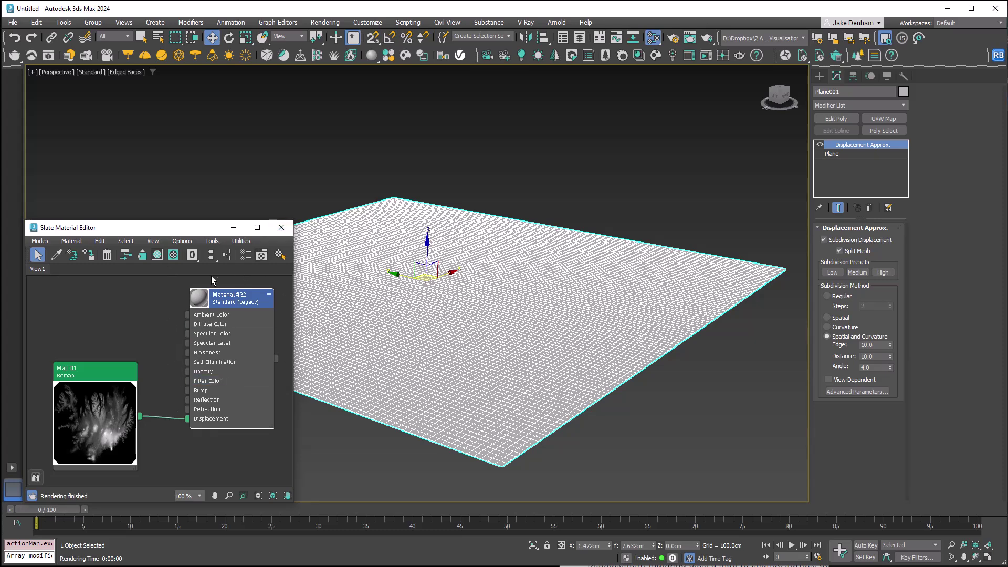
{"action": "key", "text": "m"}
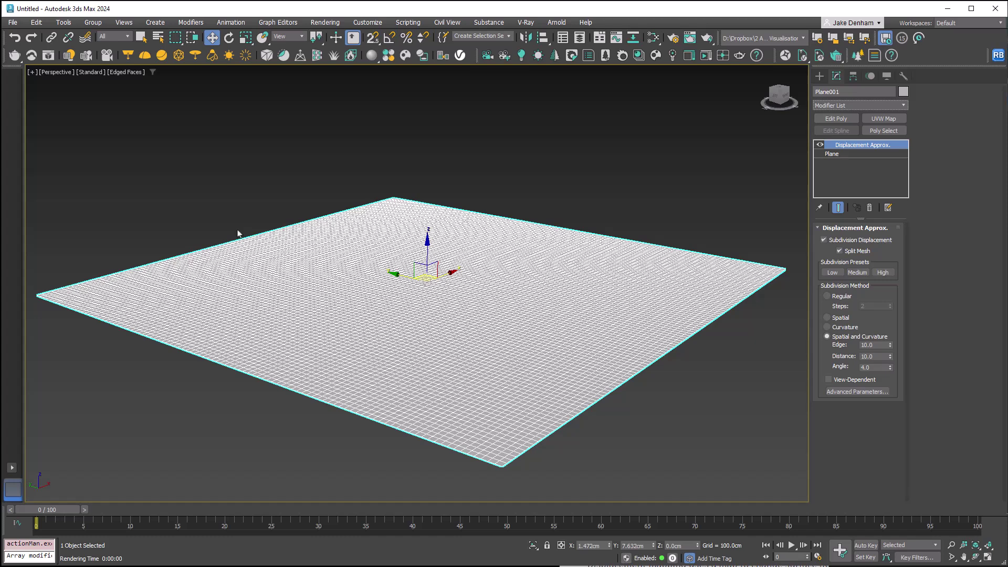
{"action": "key", "text": "shift+q"}
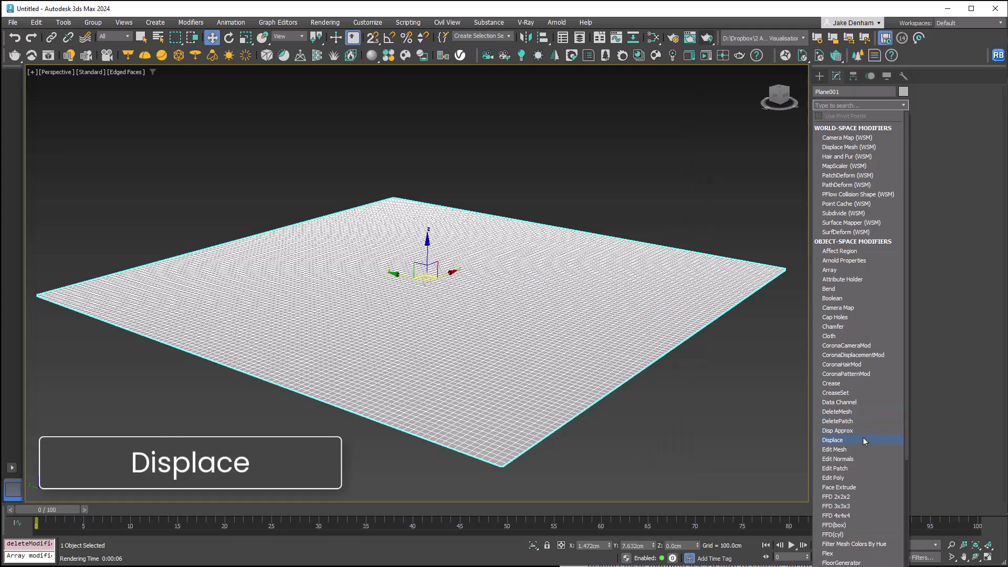
Displace the plane with a Displace modifier that uses the material's Map #1 bitmap at a strength of about 385.5 cm.
{"action": "left_click", "coordinate": [863, 437]}
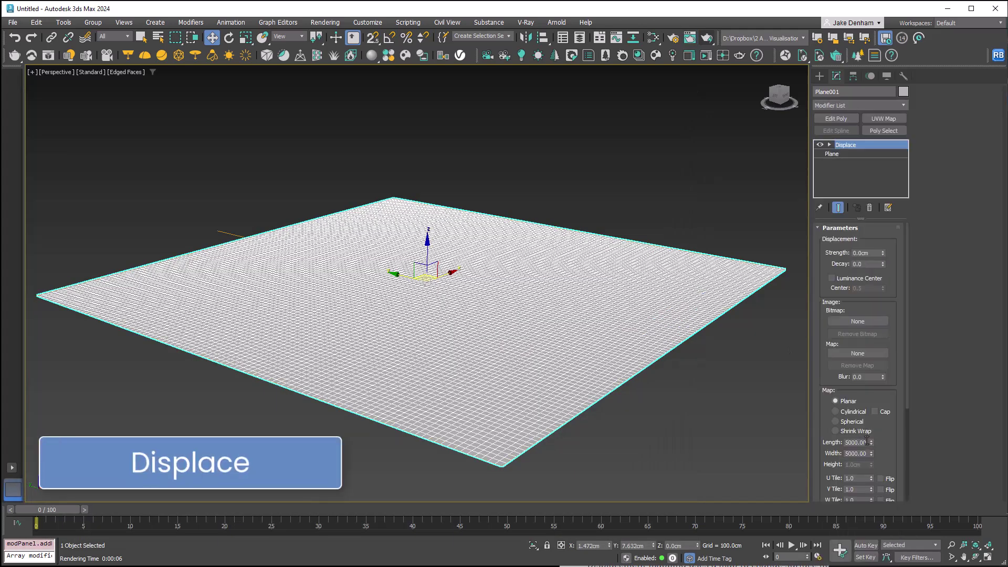
{"action": "key", "text": "m"}
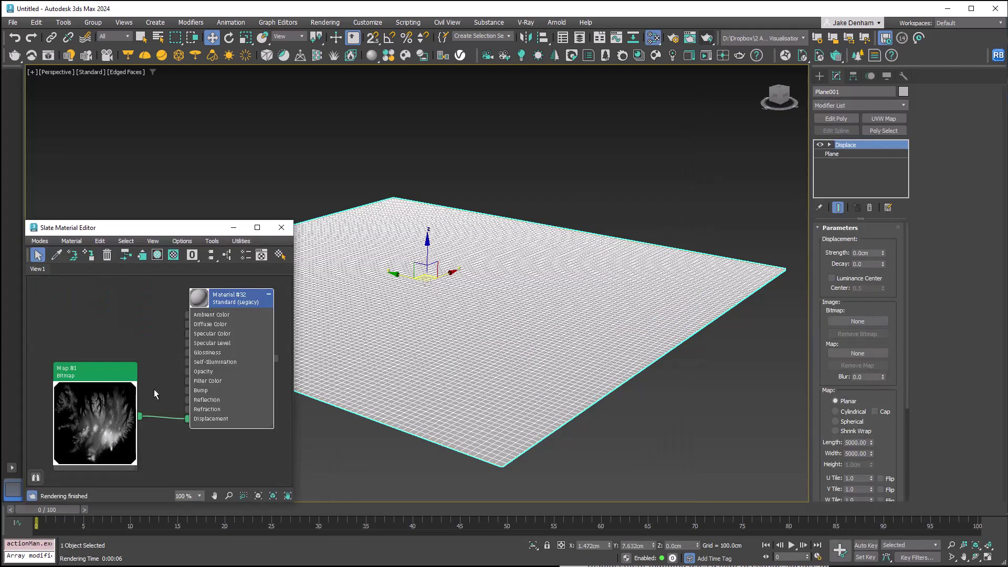
{"action": "left_click_drag", "start_coordinate": [140, 417], "coordinate": [870, 358]}
{"action": "left_click", "coordinate": [483, 321]}
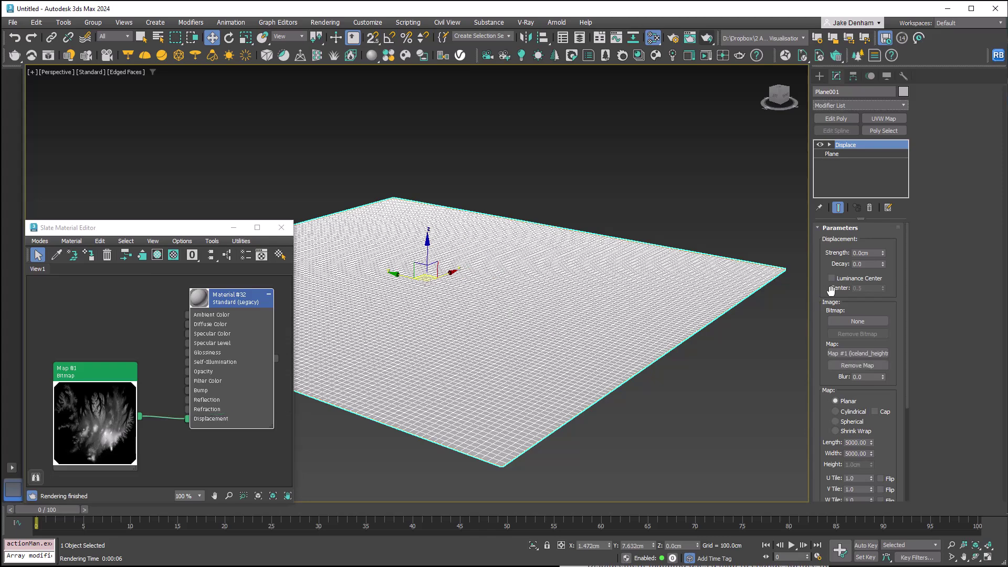
{"action": "left_click_drag", "start_coordinate": [883, 253], "coordinate": [890, 63]}
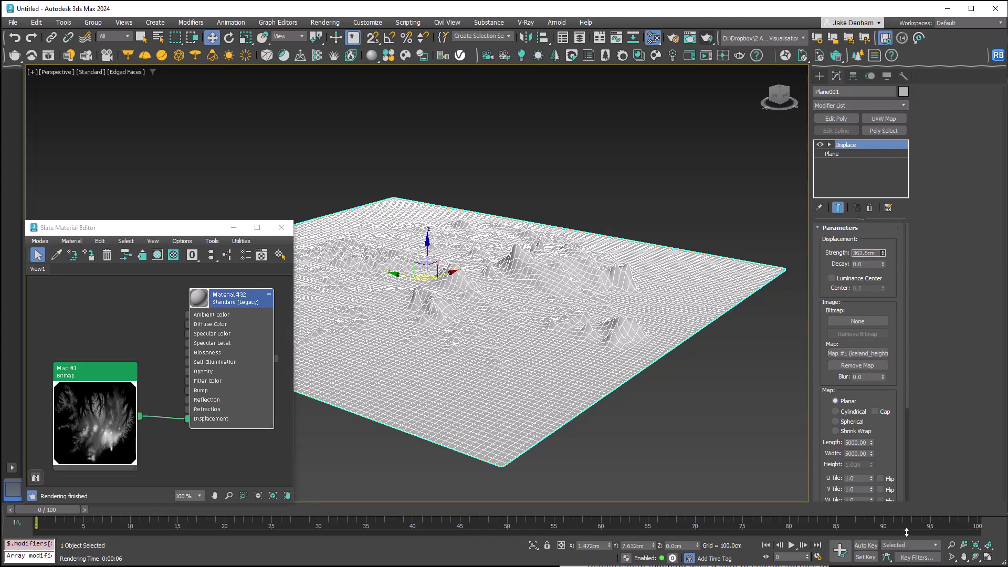
{"action": "left_click_drag", "start_coordinate": [905, 524], "coordinate": [875, 425]}
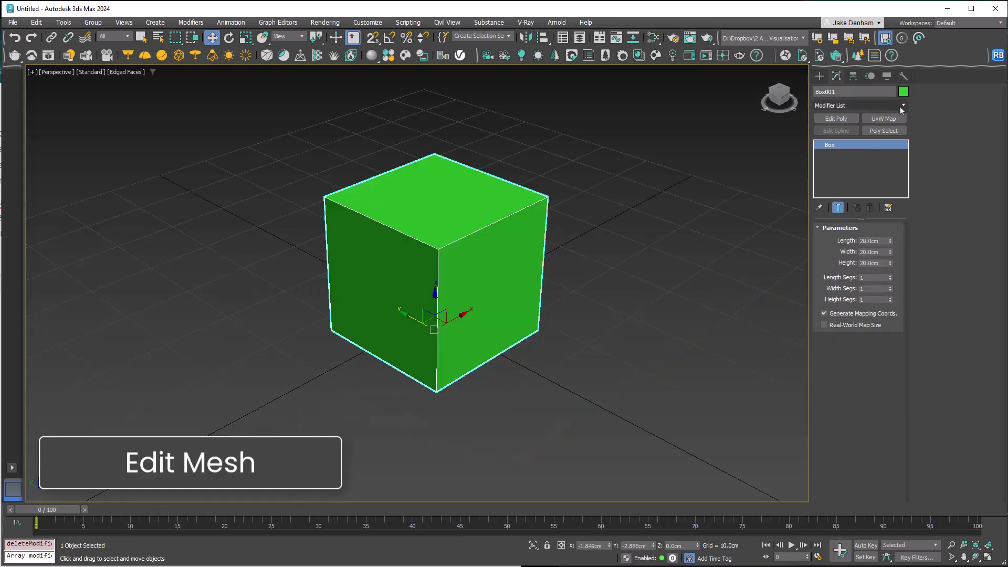
Add an Edit Mesh modifier to the box and move one upper corner vertex about 12.7 cm inward along X.
{"action": "left_click", "coordinate": [860, 105]}
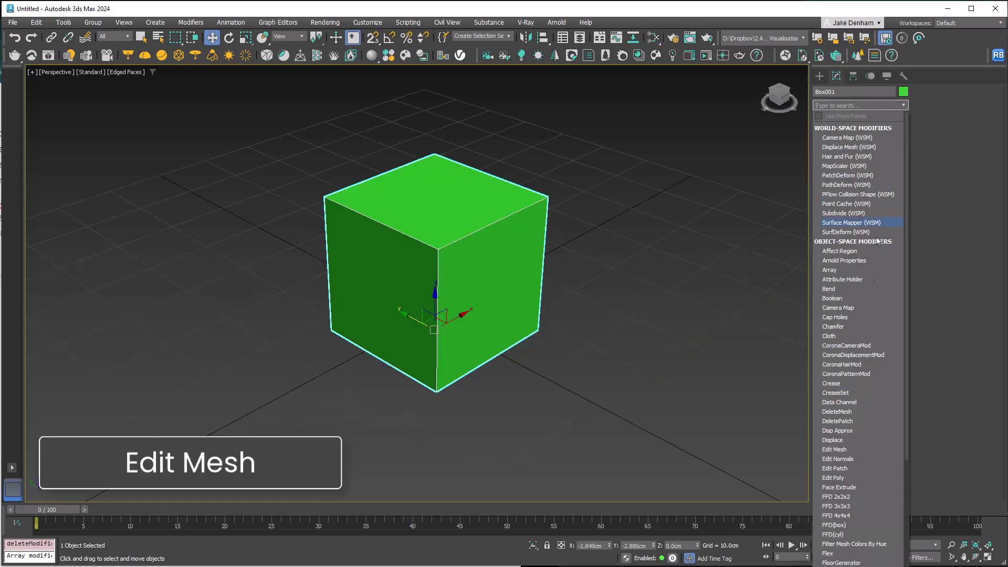
{"action": "left_click", "coordinate": [856, 454]}
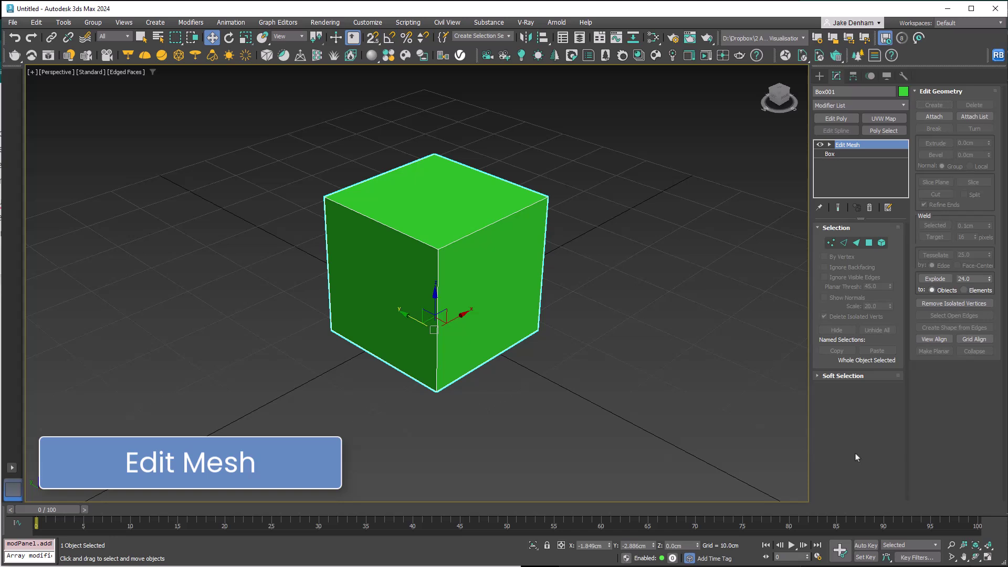
{"action": "left_click", "coordinate": [831, 242]}
{"action": "left_click", "coordinate": [546, 197]}
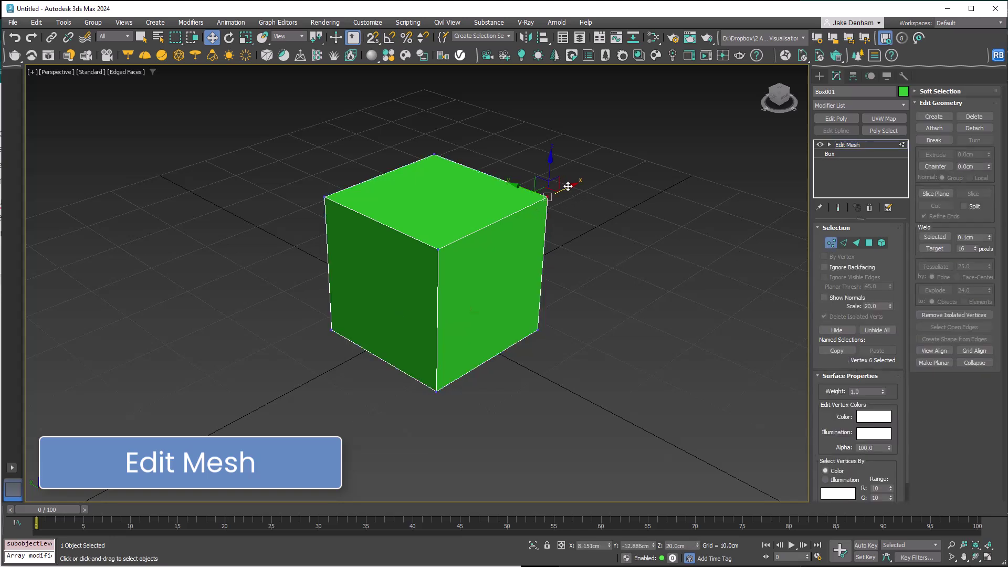
{"action": "left_click_drag", "start_coordinate": [569, 186], "coordinate": [502, 214]}
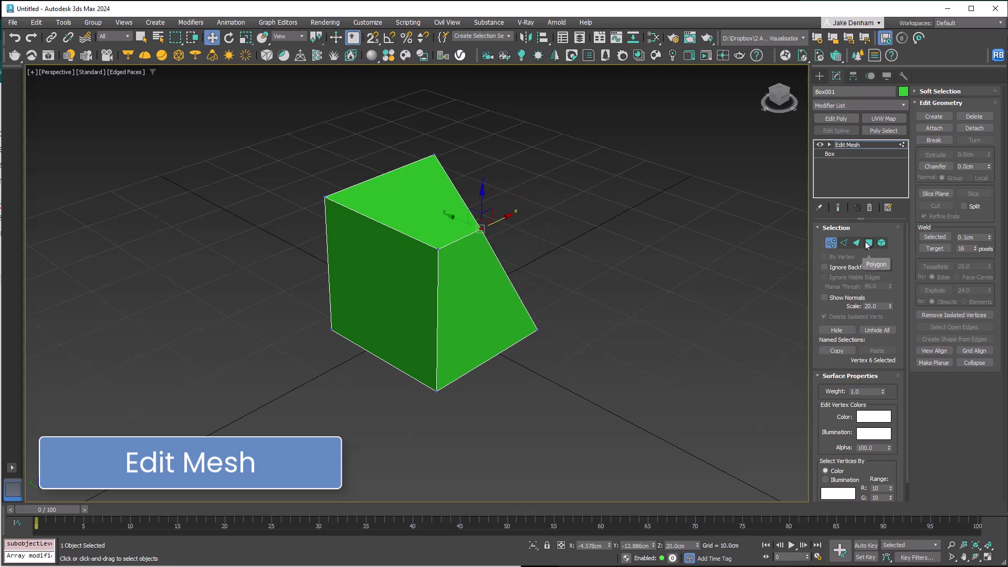
Raise the top edge beside the moved vertex by about 9.7 cm along Z.
{"action": "left_click", "coordinate": [844, 243]}
{"action": "left_click", "coordinate": [455, 240]}
{"action": "left_click_drag", "start_coordinate": [462, 213], "coordinate": [469, 132]}
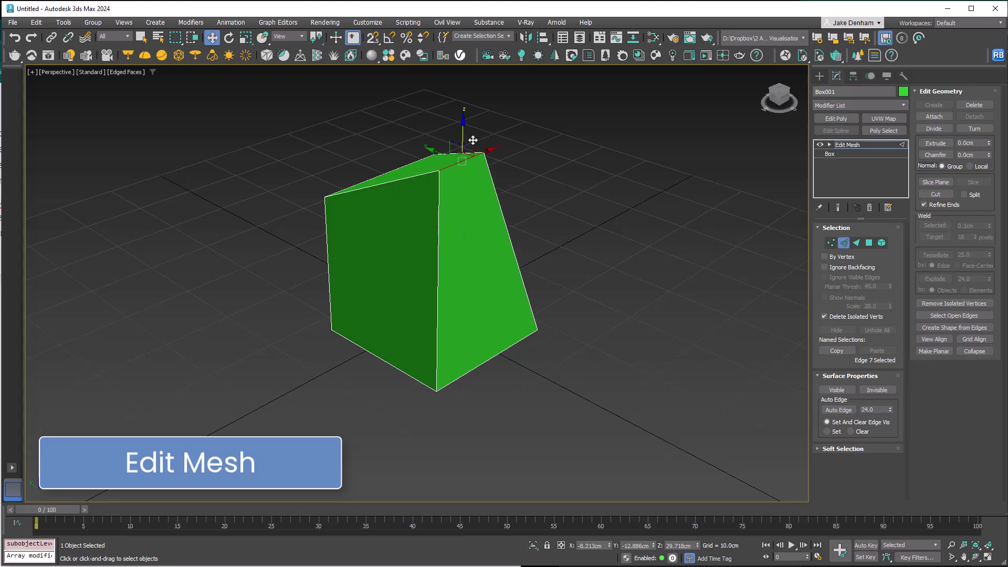
Extrude the box's dark front-side polygon outward and bevel its new face inward.
{"action": "left_click", "coordinate": [844, 243]}
{"action": "left_click", "coordinate": [869, 243]}
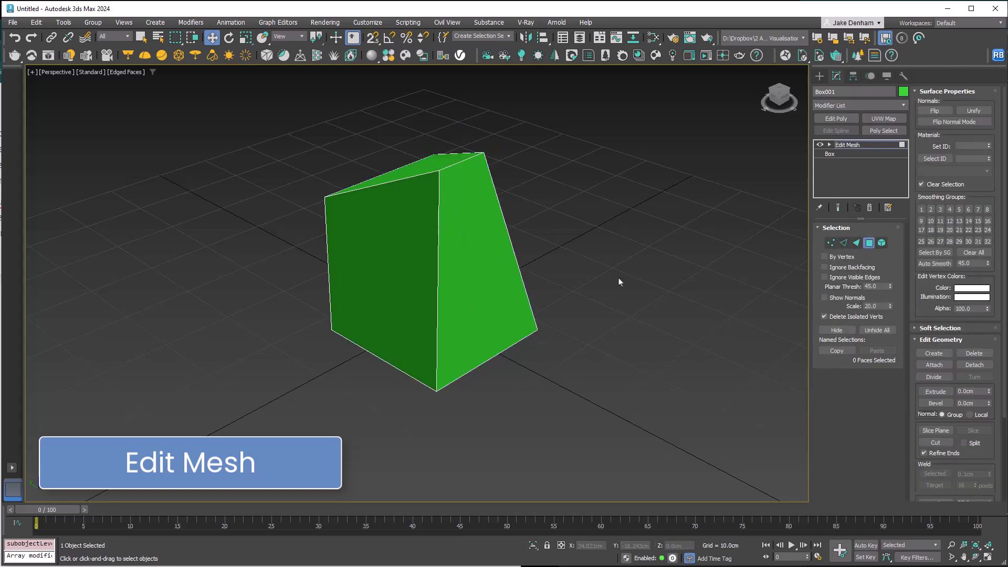
{"action": "left_click", "coordinate": [411, 279]}
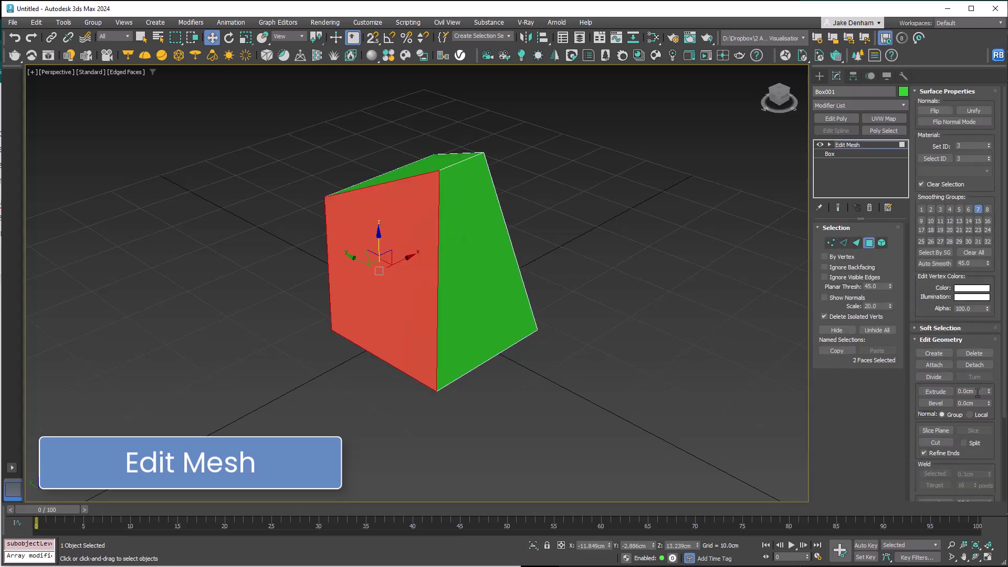
{"action": "left_click_drag", "start_coordinate": [989, 391], "coordinate": [972, 326]}
{"action": "left_click_drag", "start_coordinate": [991, 407], "coordinate": [989, 435]}
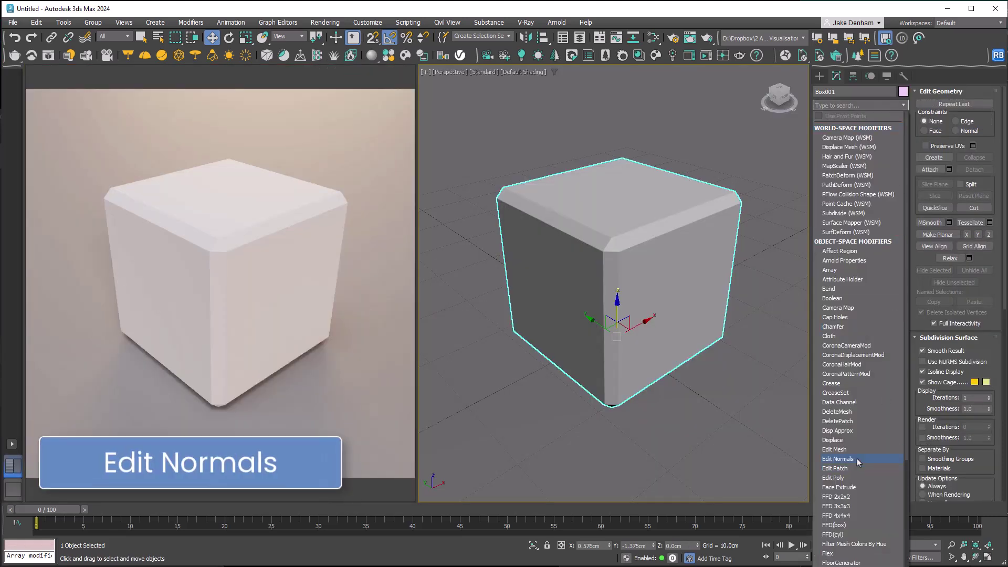
Add an Edit Normals modifier to the chamfered box and unify all of its normals.
{"action": "left_click", "coordinate": [857, 464]}
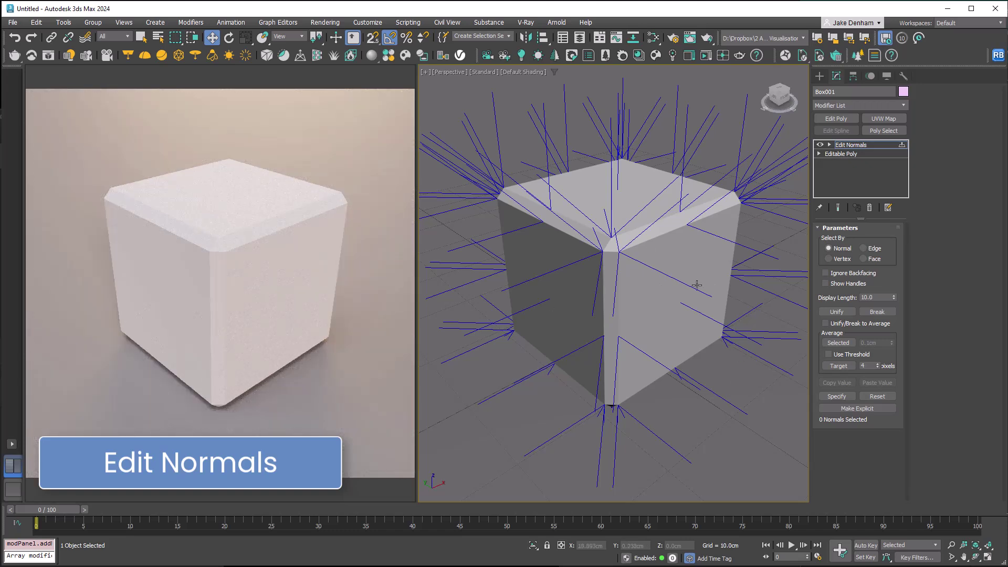
{"action": "key", "text": "ctrl+a"}
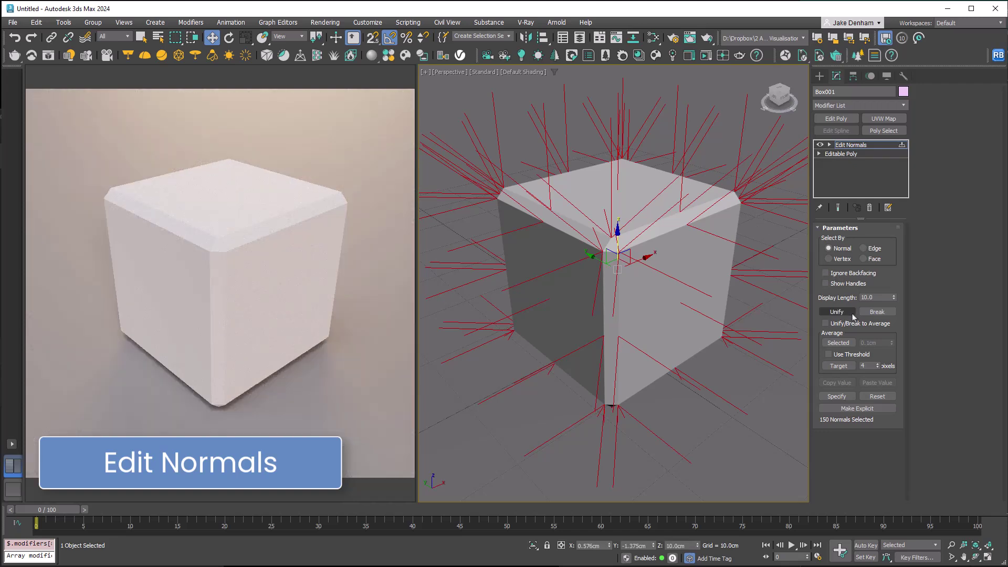
{"action": "left_click", "coordinate": [838, 312]}
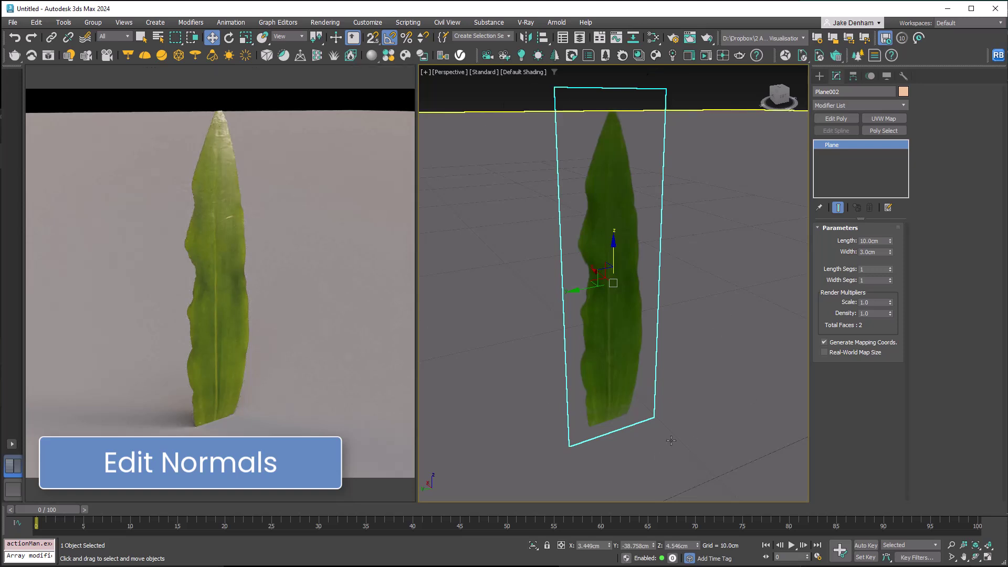
Add an Edit Normals modifier to the leaf plane.
{"action": "left_click", "coordinate": [856, 105]}
{"action": "type", "text": "edit"}
{"action": "left_click", "coordinate": [856, 137]}
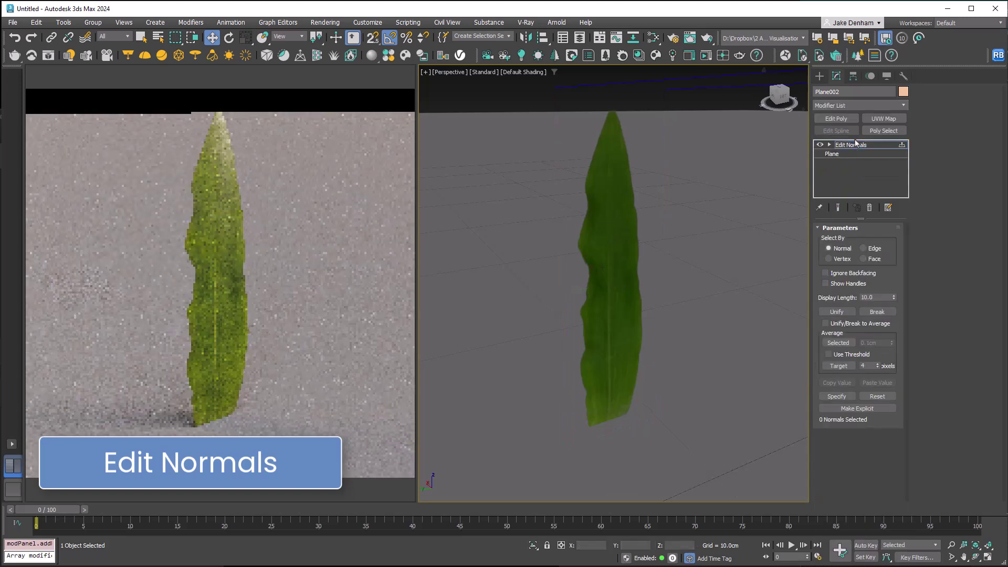
Select the two lower normals of the leaf plane and rotate them upward to change its shading.
{"action": "scroll", "coordinate": [630, 303], "scroll_direction": "down", "scroll_amount": 3}
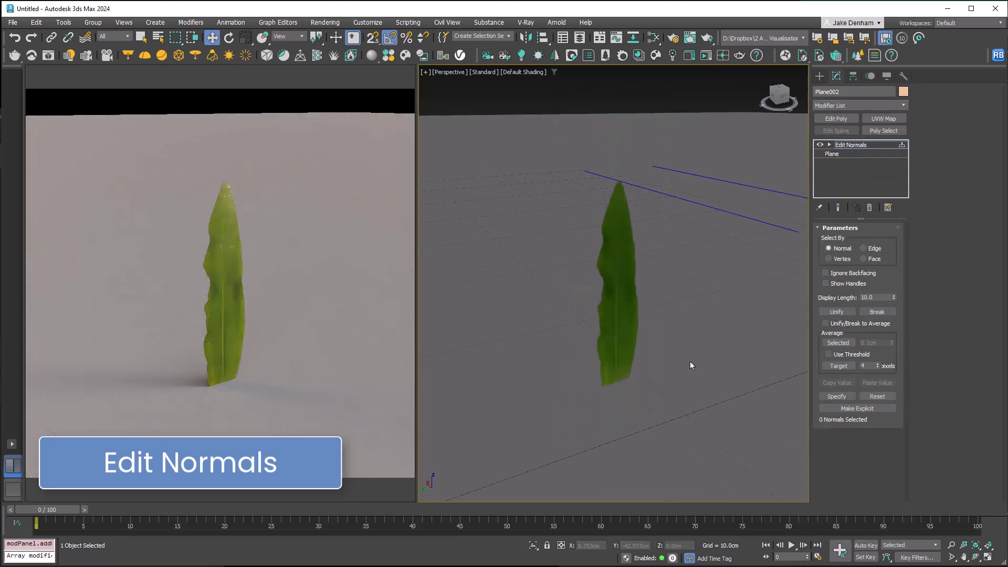
{"action": "key", "text": "F3"}
{"action": "key", "text": "1"}
{"action": "left_click_drag", "start_coordinate": [727, 414], "coordinate": [625, 458]}
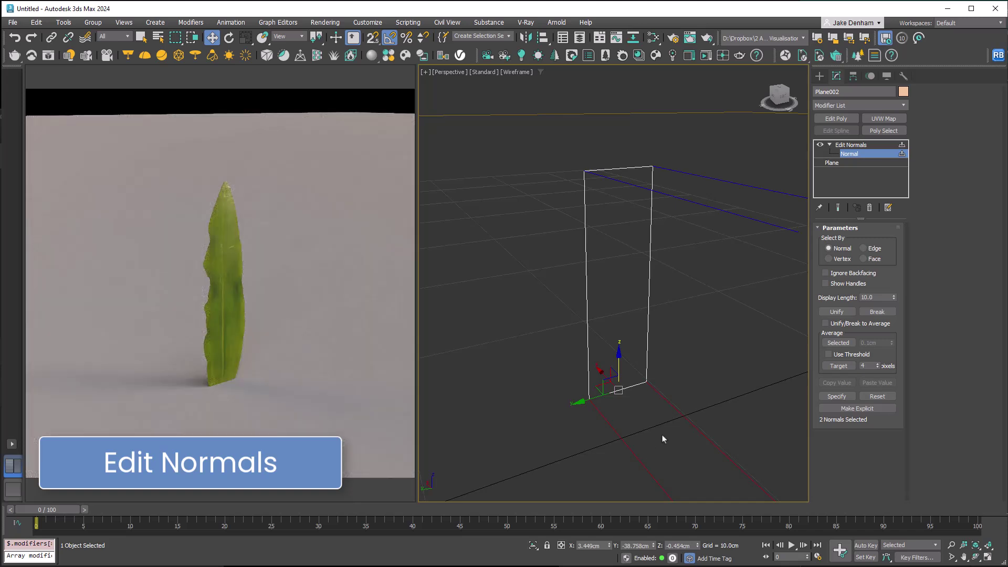
{"action": "key", "text": "F3"}
{"action": "left_click_drag", "start_coordinate": [654, 546], "coordinate": [645, 231]}
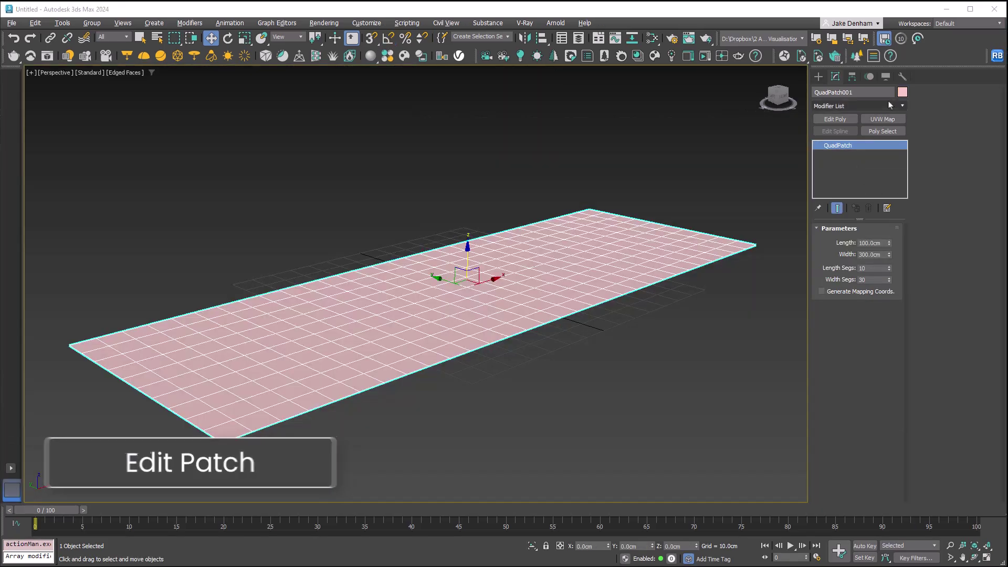
Add an Edit Patch modifier to the quad patch and extrude its whole element upward about 13 cm.
{"action": "left_click", "coordinate": [887, 106]}
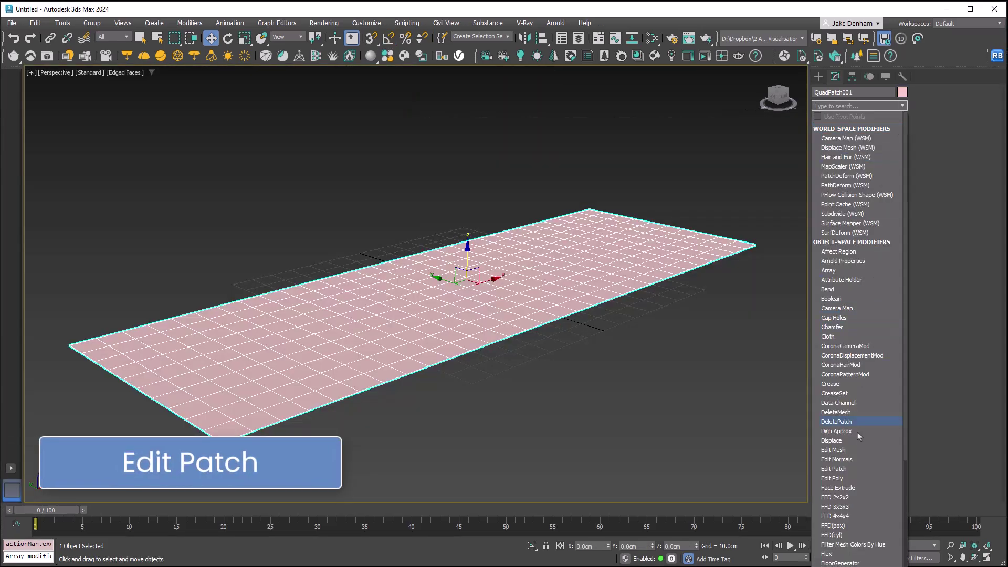
{"action": "left_click", "coordinate": [854, 471]}
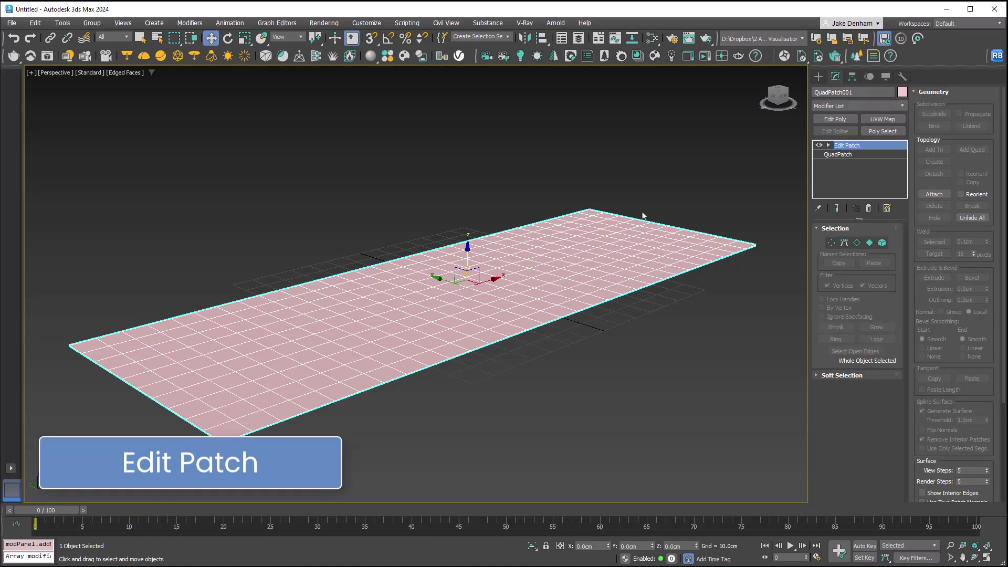
{"action": "left_click", "coordinate": [883, 242]}
{"action": "left_click", "coordinate": [668, 254]}
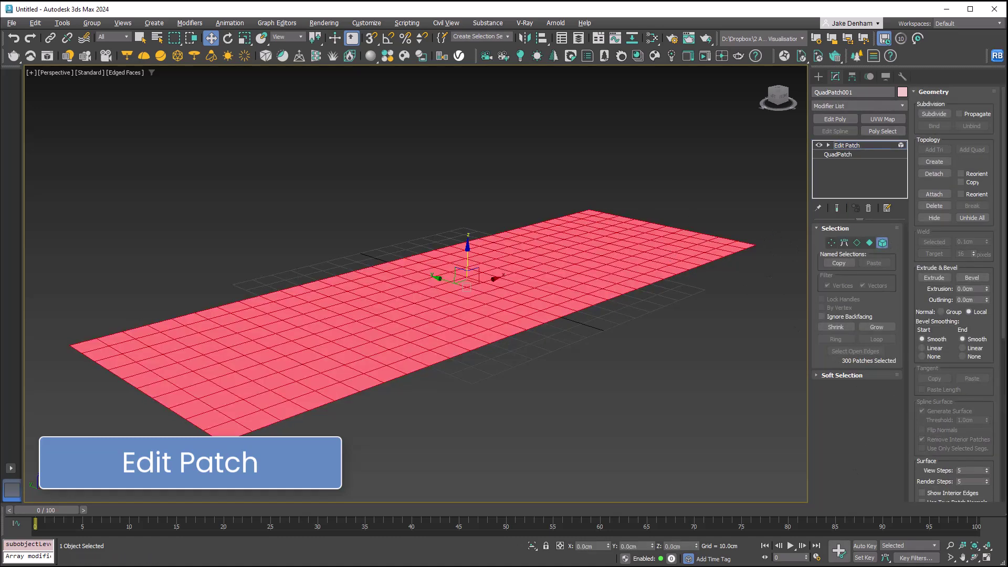
{"action": "left_click_drag", "start_coordinate": [991, 290], "coordinate": [988, 280]}
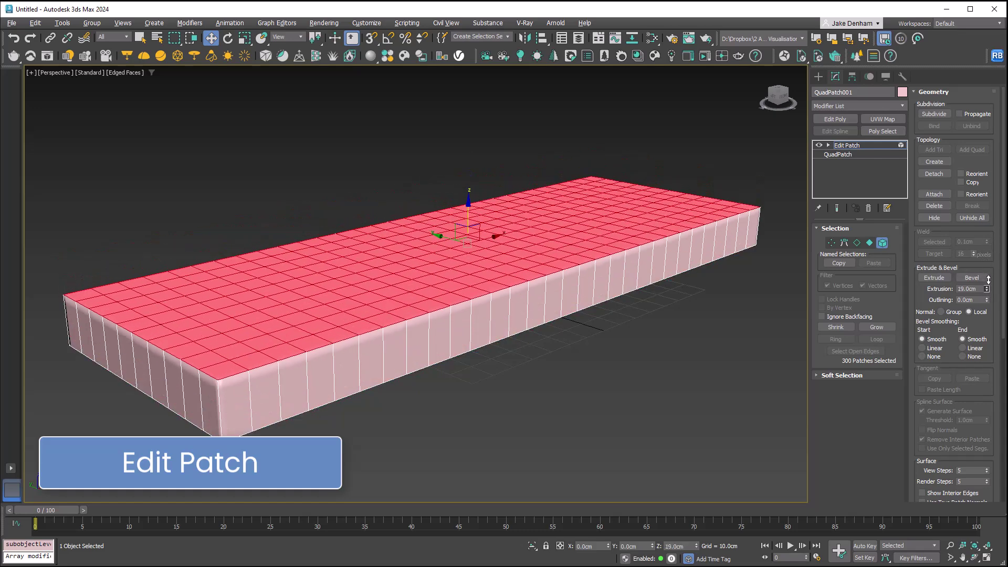
Select all handles along the slab's upper surface and raise them about 5 cm so each patch bulges upward.
{"action": "left_click", "coordinate": [845, 243]}
{"action": "key", "text": "f"}
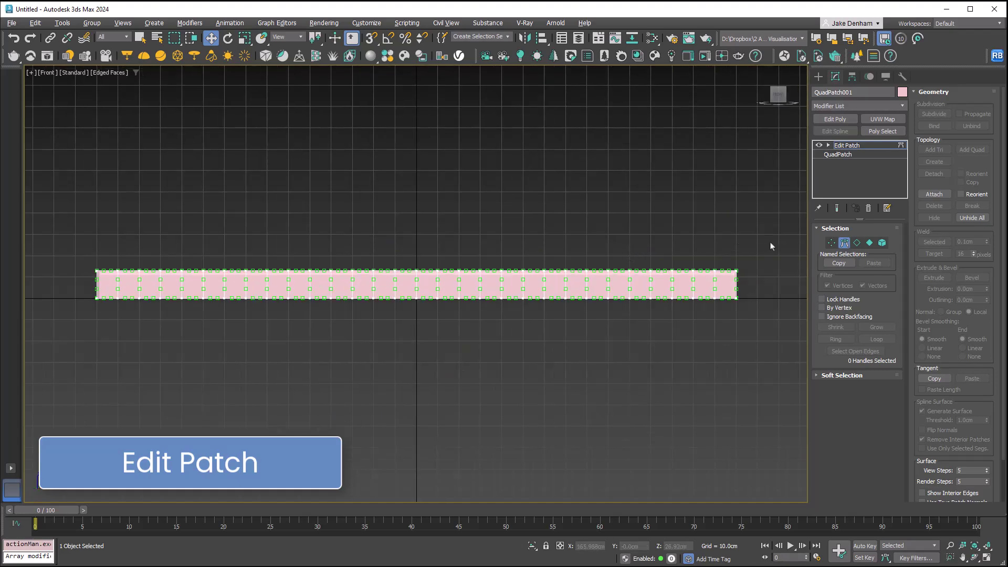
{"action": "left_click_drag", "start_coordinate": [770, 241], "coordinate": [57, 278]}
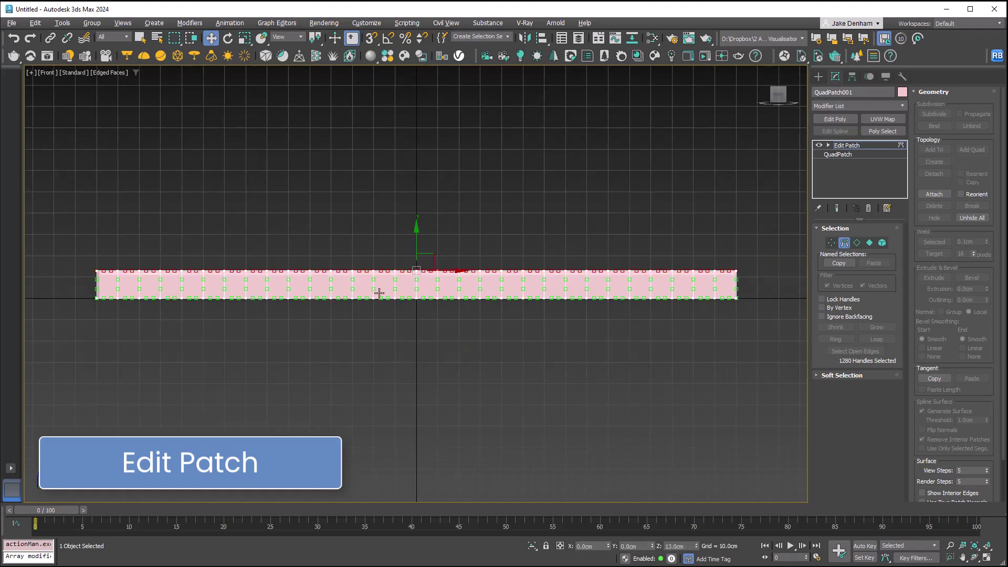
{"action": "middle_click_drag", "start_coordinate": [378, 295], "coordinate": [390, 315], "text": "alt"}
{"action": "key", "text": "p"}
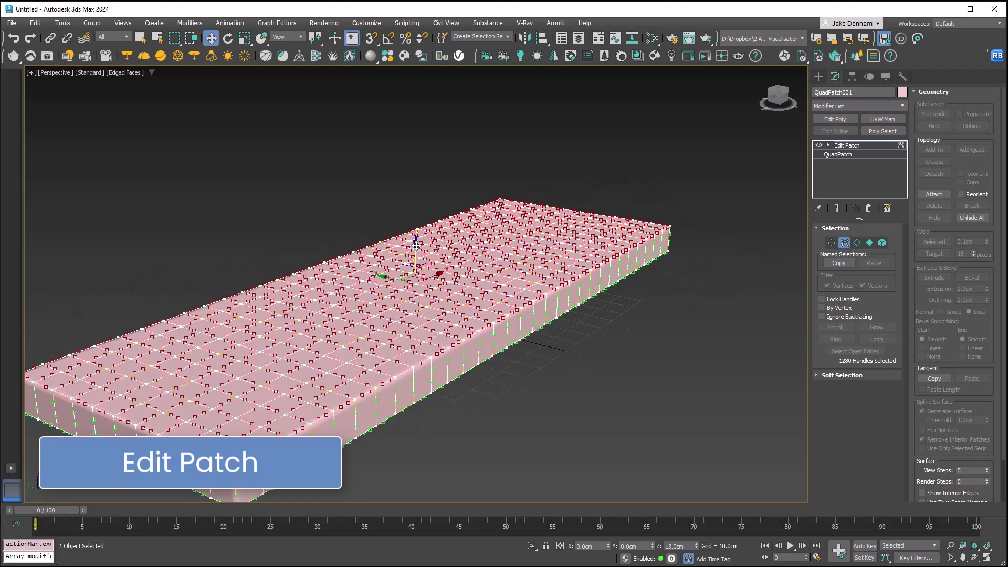
{"action": "left_click_drag", "start_coordinate": [416, 244], "coordinate": [415, 232]}
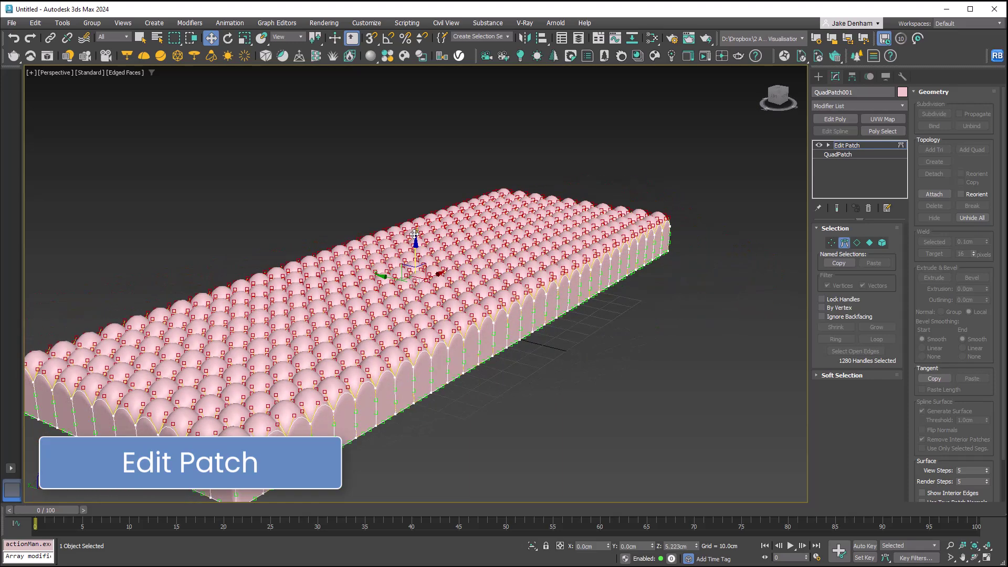
{"action": "left_click", "coordinate": [844, 243]}
{"action": "left_click", "coordinate": [730, 155]}
{"action": "middle_click_drag", "start_coordinate": [628, 254], "coordinate": [630, 265], "text": "alt"}
{"action": "mouse_move", "coordinate": [679, 337]}
{"action": "middle_mouse_down", "text": "alt"}
{"action": "mouse_move", "coordinate": [682, 351]}
{"action": "mouse_move", "coordinate": [672, 339]}
{"action": "middle_mouse_up", "text": "alt"}
{"action": "left_click", "coordinate": [704, 246]}
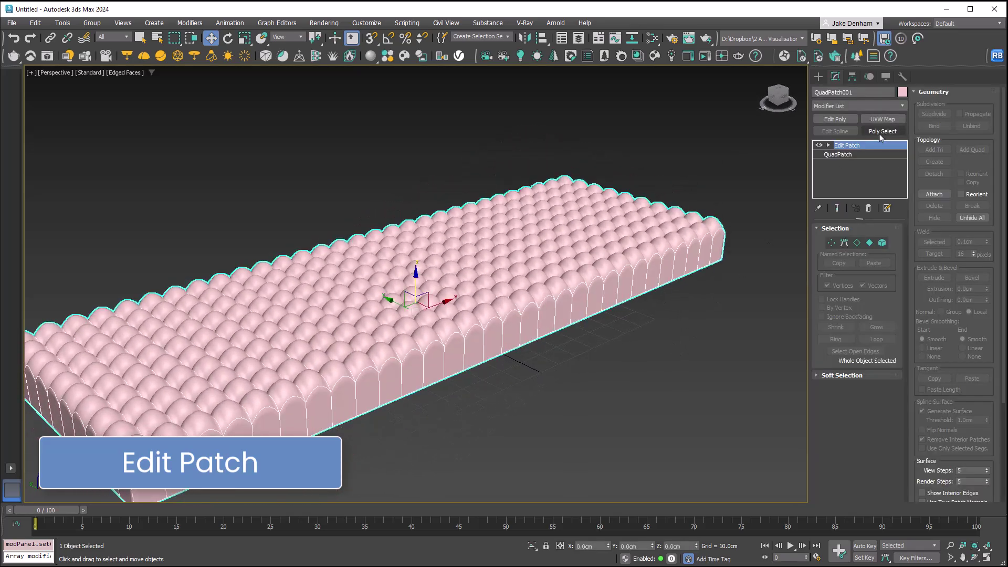
Add an Edit Poly modifier above the Edit Patch modifier on the cushioned slab.
{"action": "left_click", "coordinate": [844, 119]}
{"action": "left_click", "coordinate": [846, 121]}
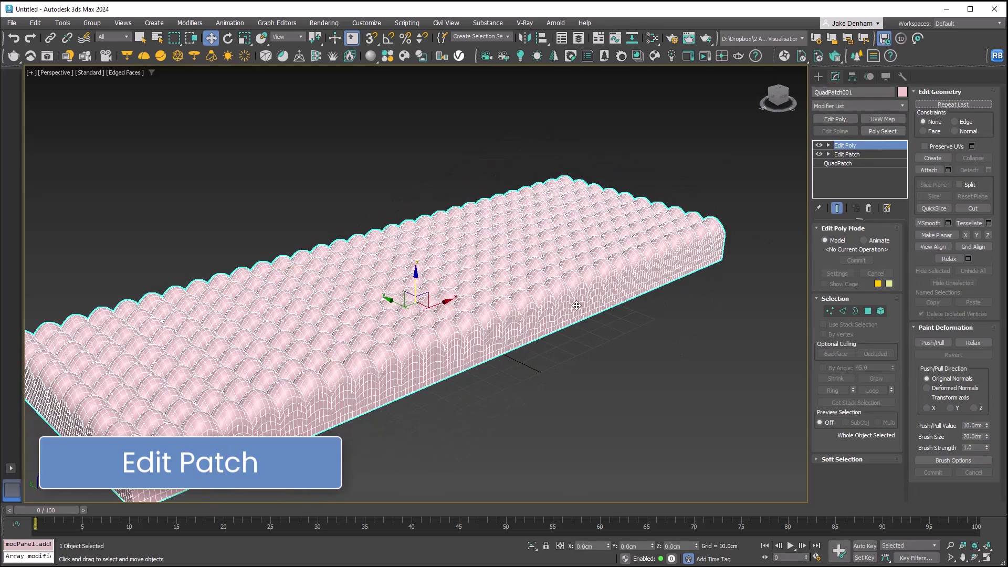
{"action": "middle_click_drag", "start_coordinate": [576, 306], "coordinate": [629, 316], "text": "alt"}
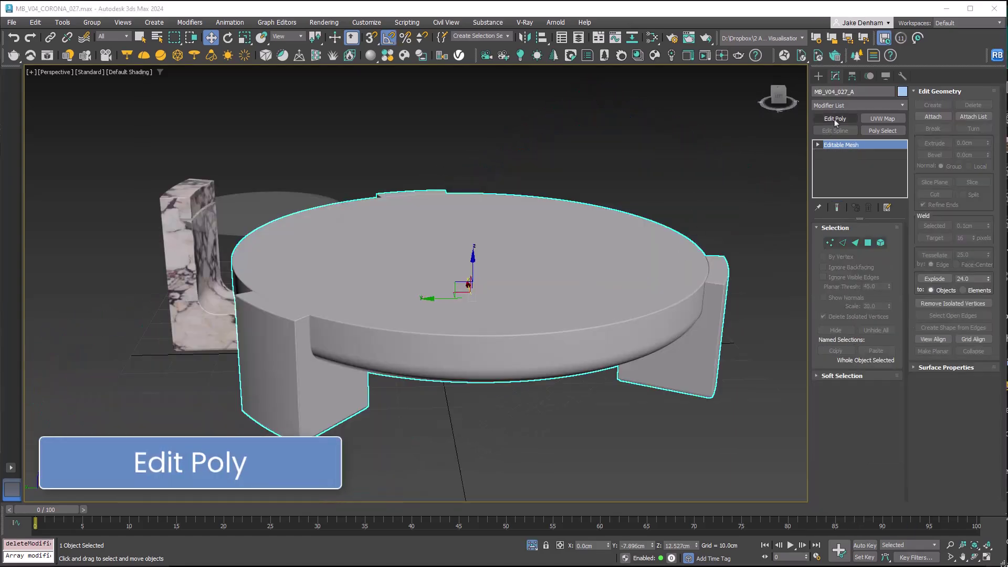
Add an Edit Poly modifier to the round table mesh and go through its vertex, edge, polygon and element levels.
{"action": "left_click", "coordinate": [835, 118]}
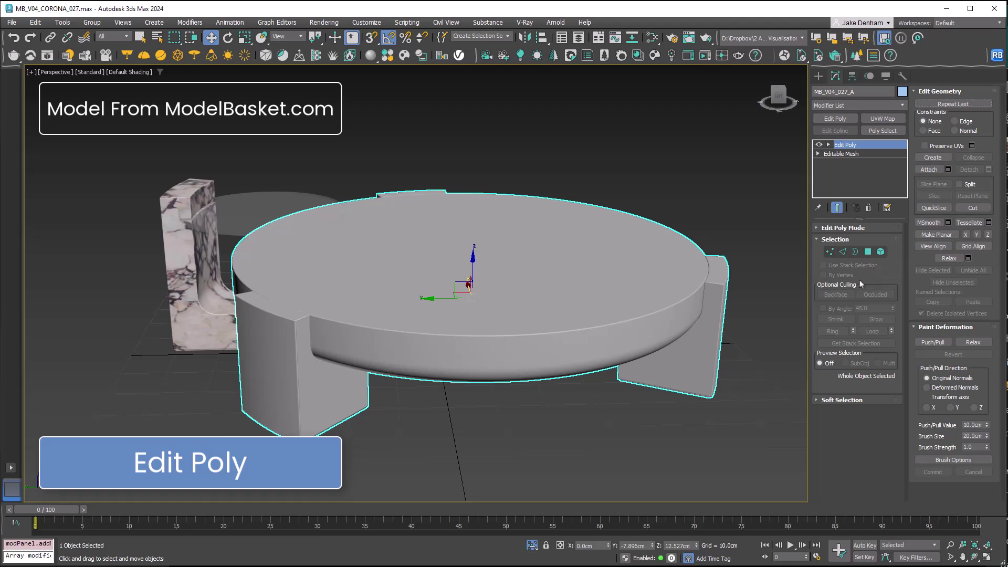
{"action": "key", "text": "1"}
{"action": "key", "text": "4"}
{"action": "key", "text": "5"}
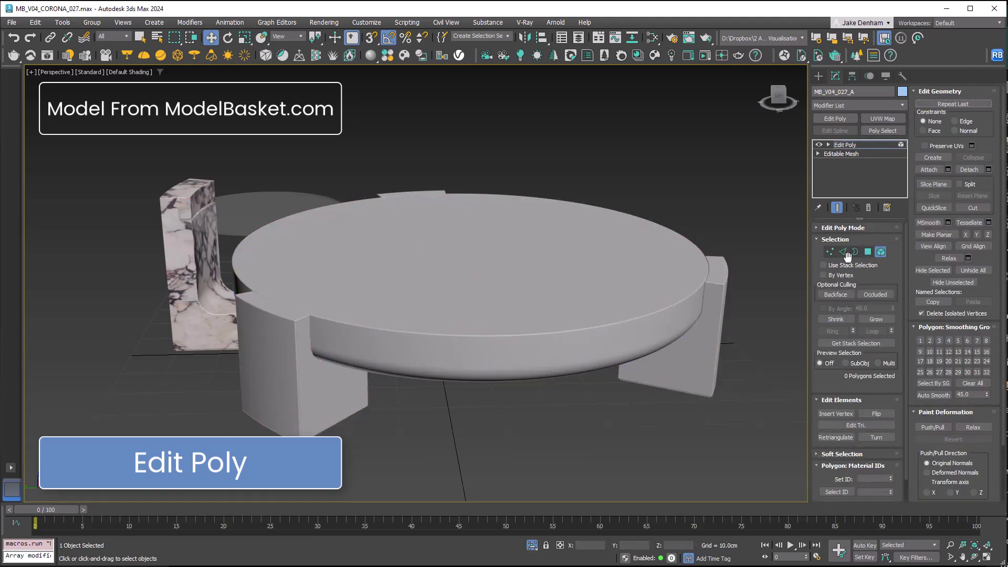
{"action": "left_click", "coordinate": [868, 252]}
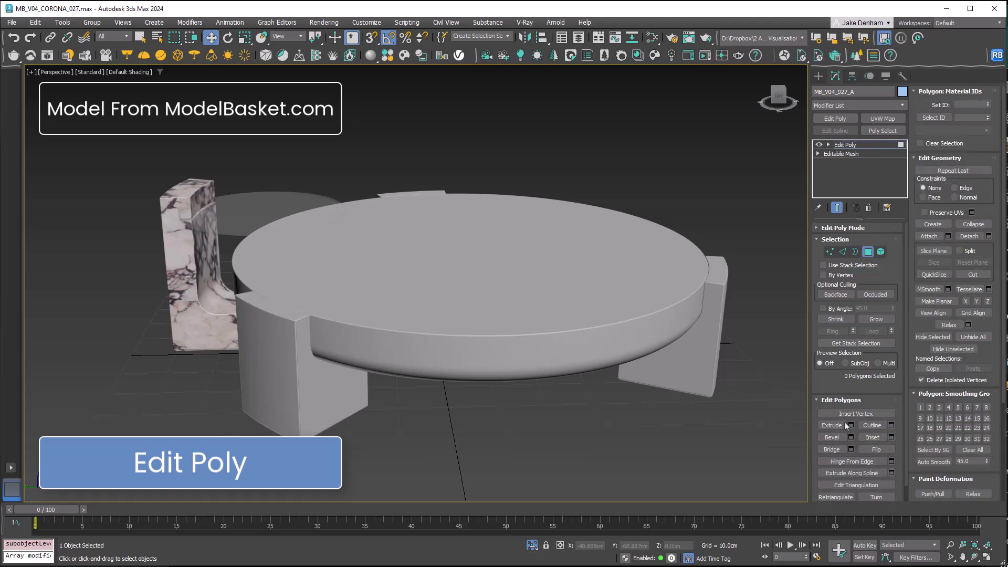
{"action": "left_click", "coordinate": [843, 252]}
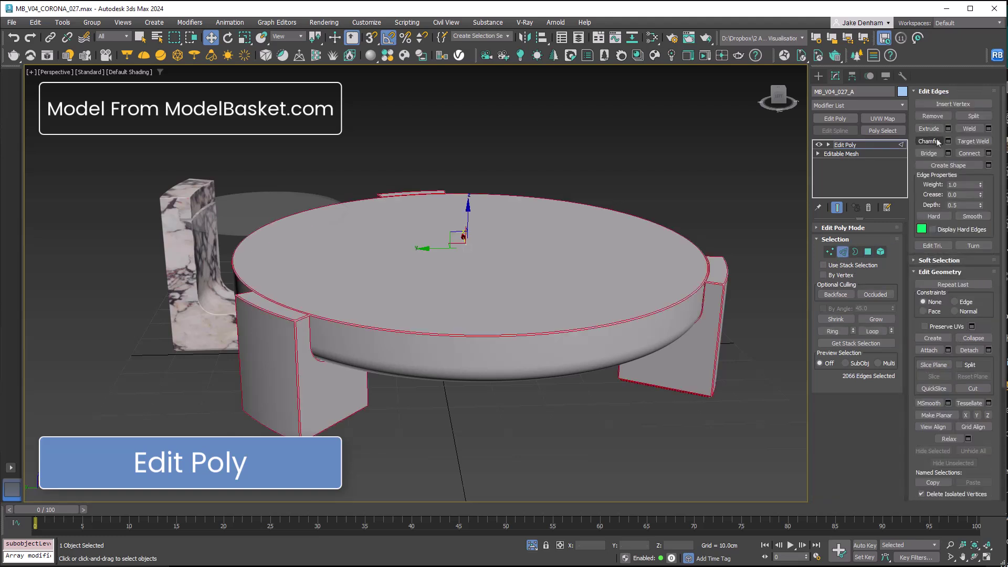
Select the tabletop's centre vertex with edged faces shown and convert the selection to its surrounding polygons.
{"action": "left_click", "coordinate": [830, 253]}
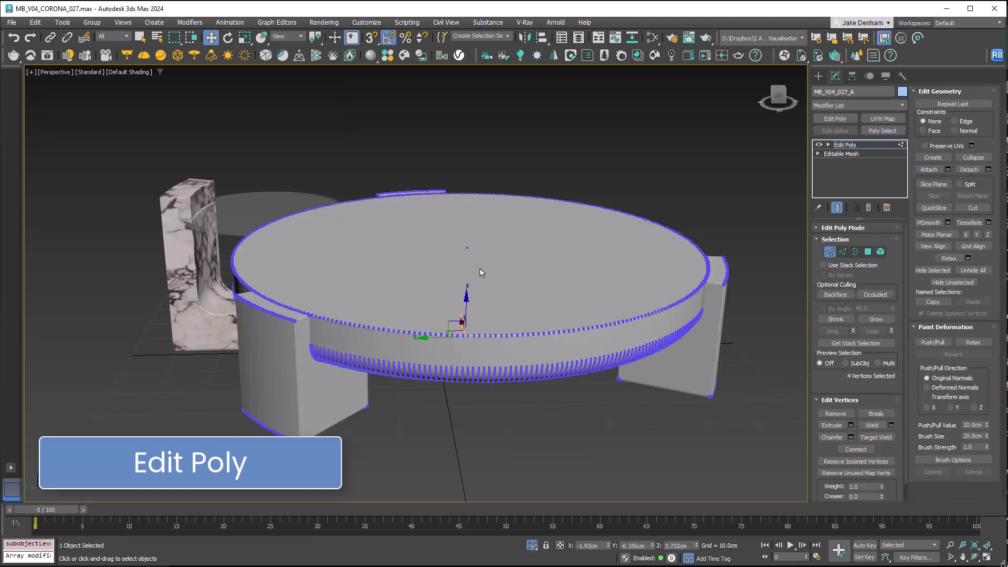
{"action": "left_click", "coordinate": [468, 249]}
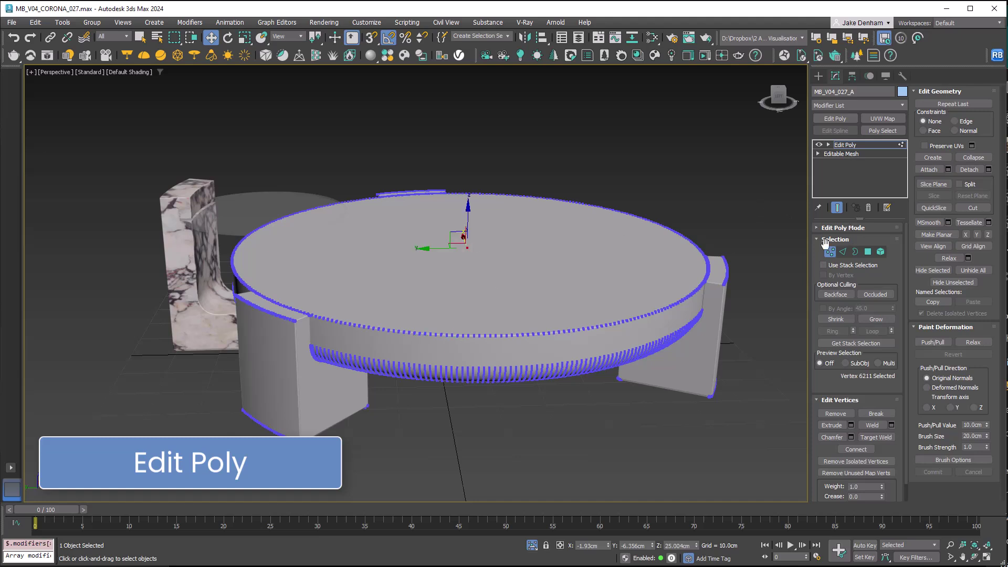
{"action": "key", "text": "F4"}
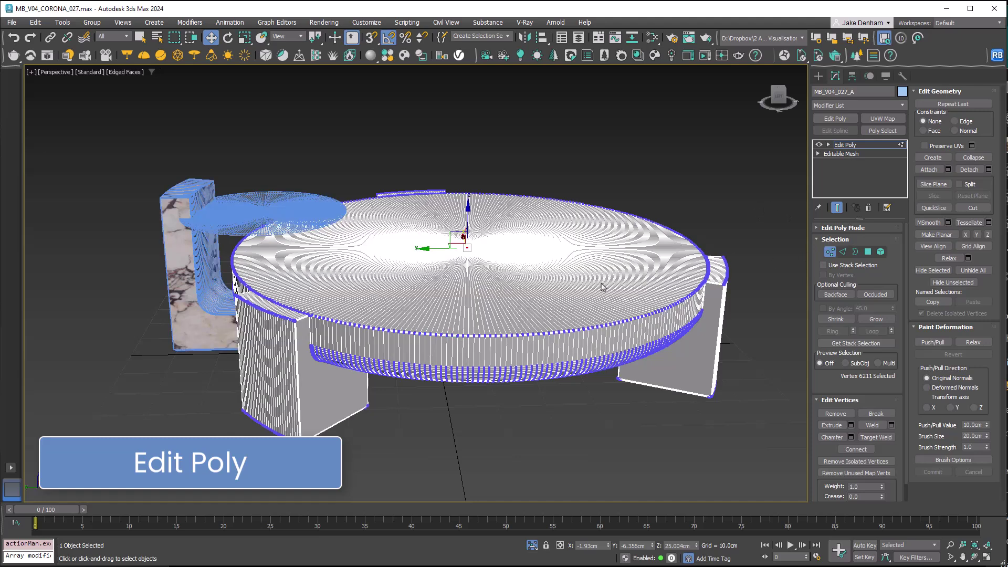
{"action": "left_click", "coordinate": [868, 253], "text": "ctrl"}
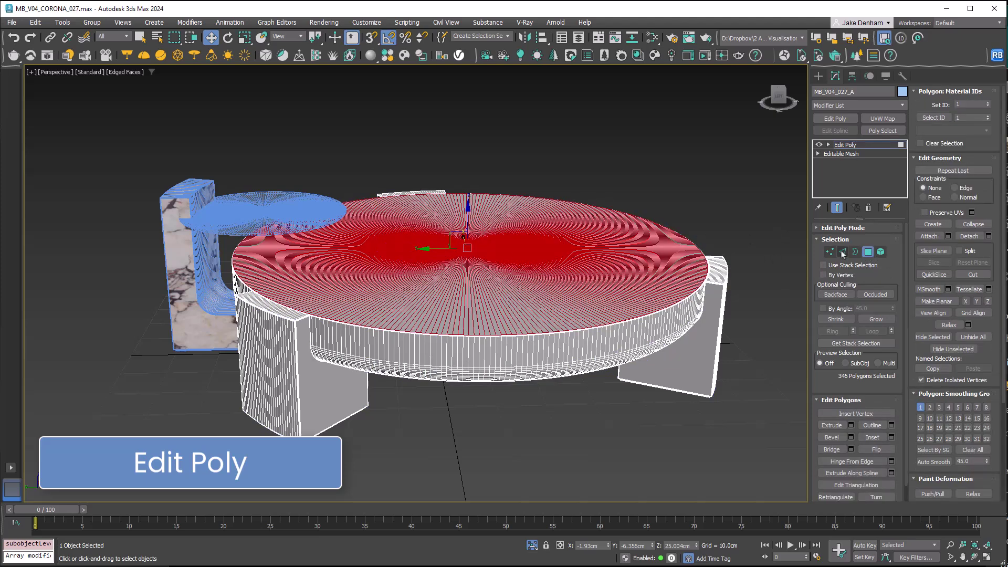
{"action": "left_click", "coordinate": [844, 253], "text": "ctrl"}
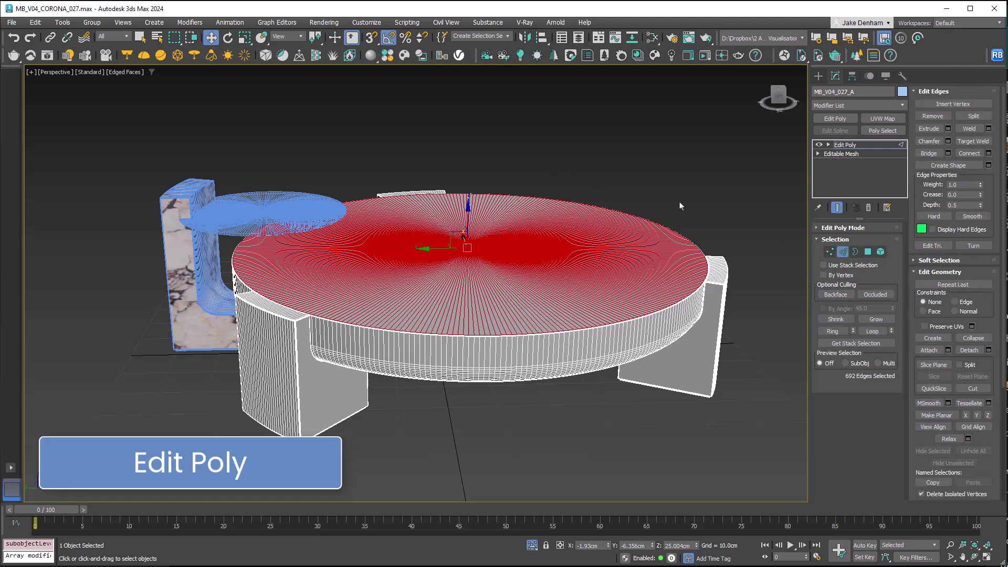
{"action": "left_click", "coordinate": [868, 252]}
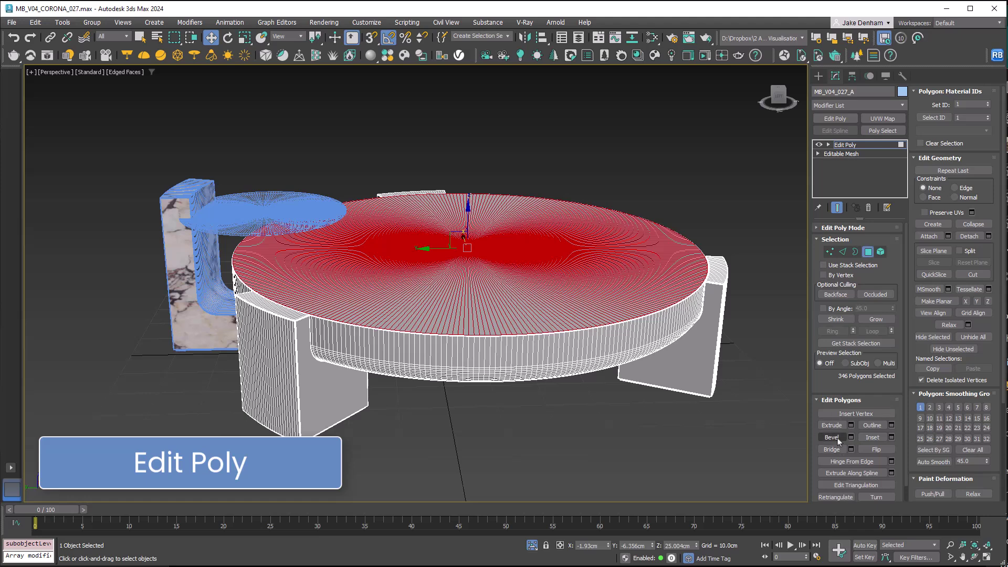
Bevel the selected tabletop polygons downward and inward to form a recessed top with a sloped rim, and clear the selection.
{"action": "left_click", "coordinate": [838, 439]}
{"action": "mouse_move", "coordinate": [571, 272]}
{"action": "left_mouse_down"}
{"action": "mouse_move", "coordinate": [568, 261]}
{"action": "mouse_move", "coordinate": [574, 279]}
{"action": "left_mouse_up"}
{"action": "left_click", "coordinate": [572, 295]}
{"action": "key", "text": "F4"}
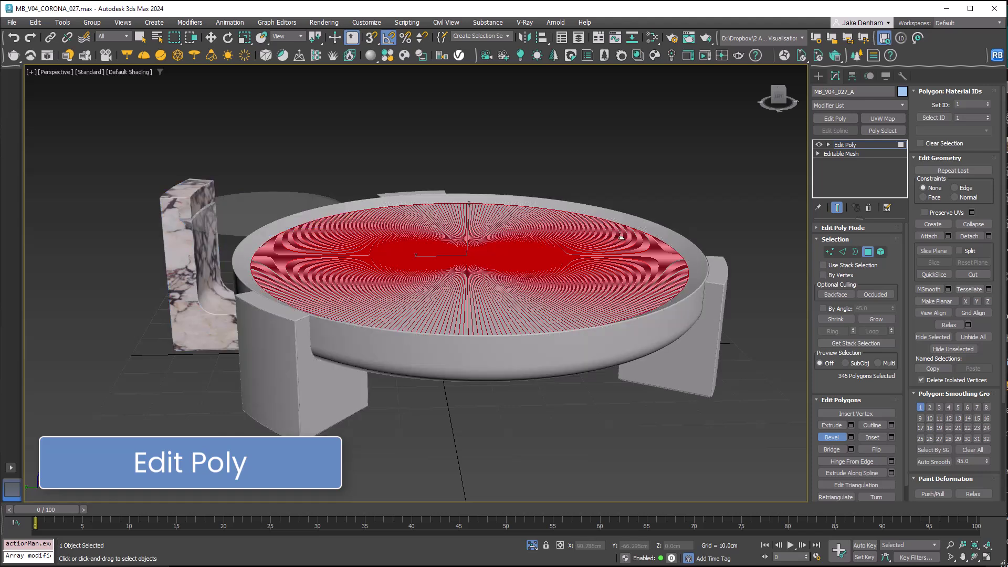
{"action": "left_click", "coordinate": [646, 197]}
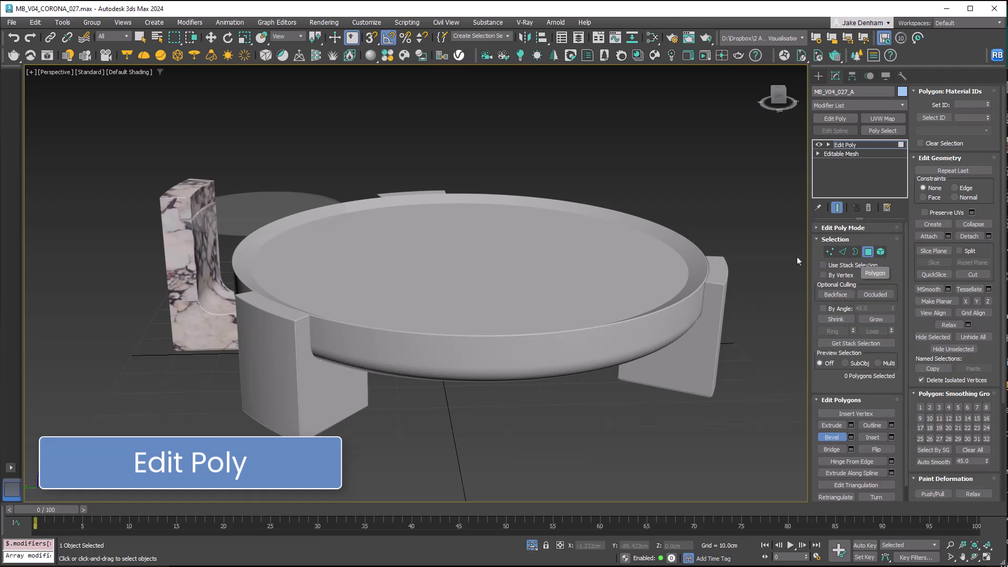
Convert the centre vertex selection to the recessed tabletop polygons and grow it to include the sloped rim.
{"action": "key", "text": "w"}
{"action": "key", "text": "F4"}
{"action": "left_click", "coordinate": [830, 251]}
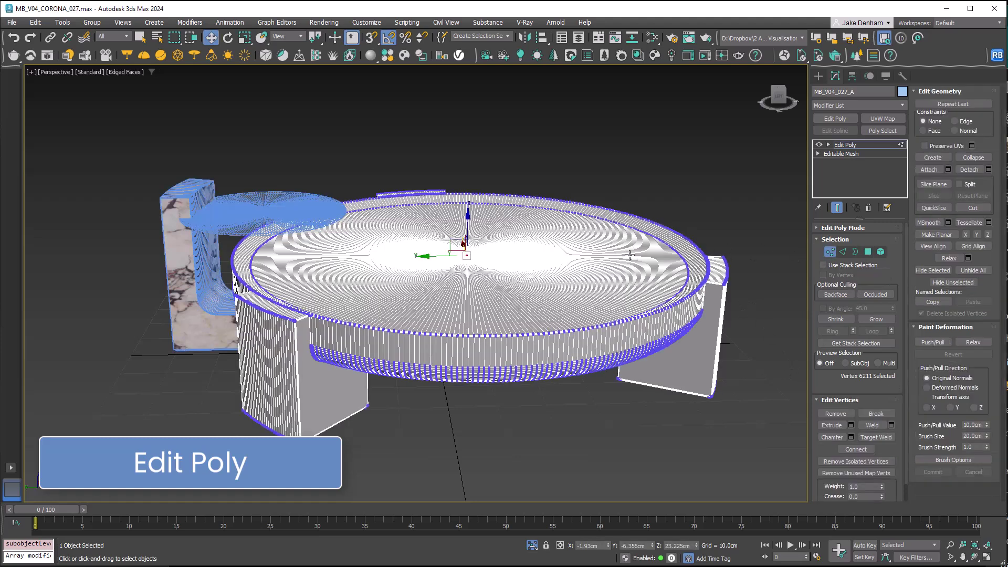
{"action": "left_click", "coordinate": [868, 253]}
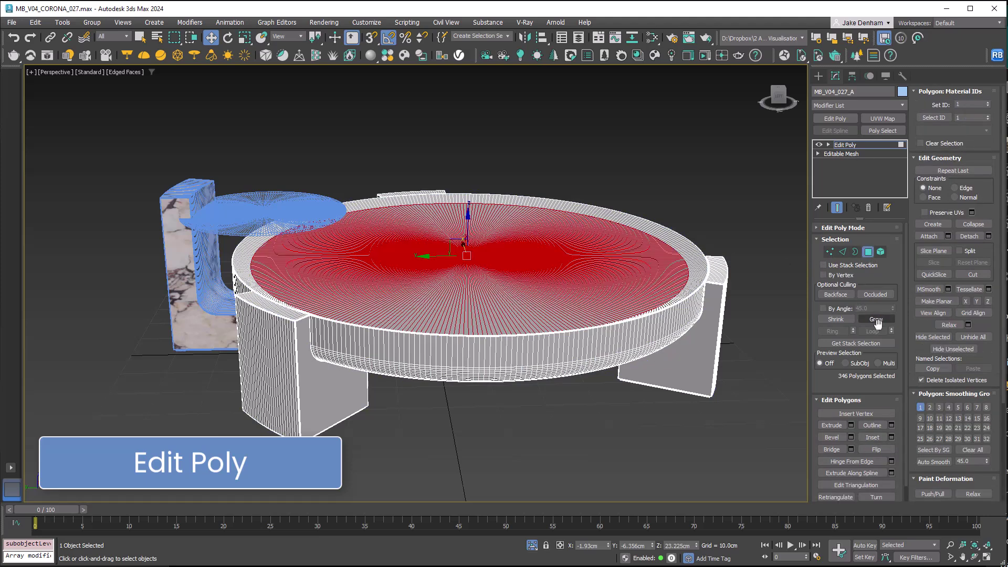
{"action": "left_click", "coordinate": [880, 320]}
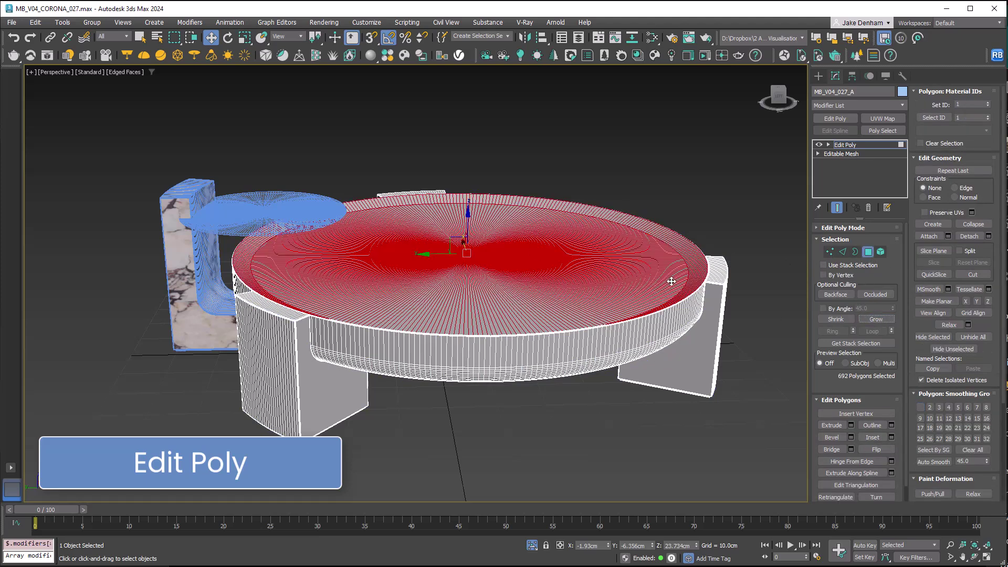
Try smoothing group 1 on the selected tabletop and rim polygons, and undo the assignment.
{"action": "left_click", "coordinate": [920, 408]}
{"action": "key", "text": "F4"}
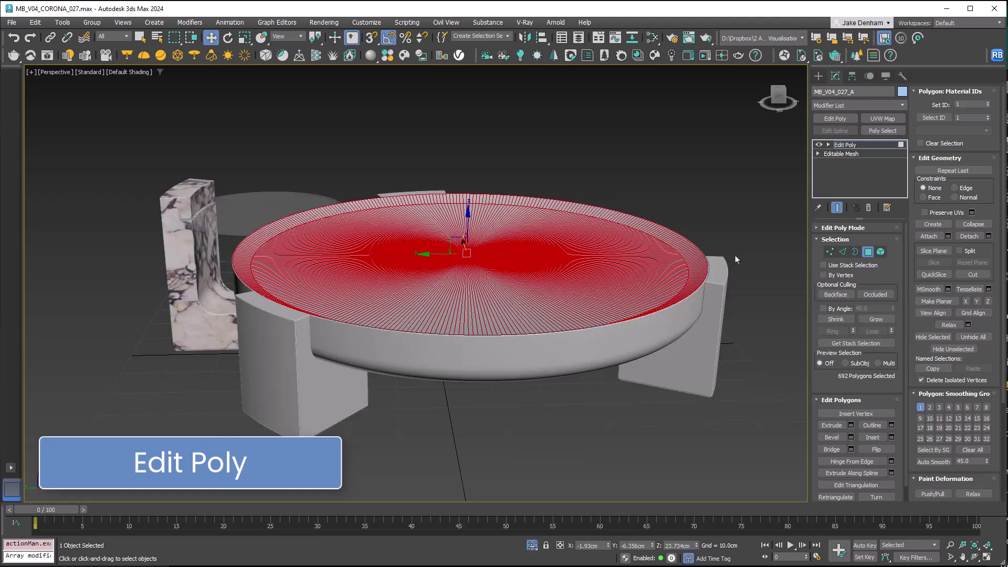
{"action": "left_click", "coordinate": [706, 264]}
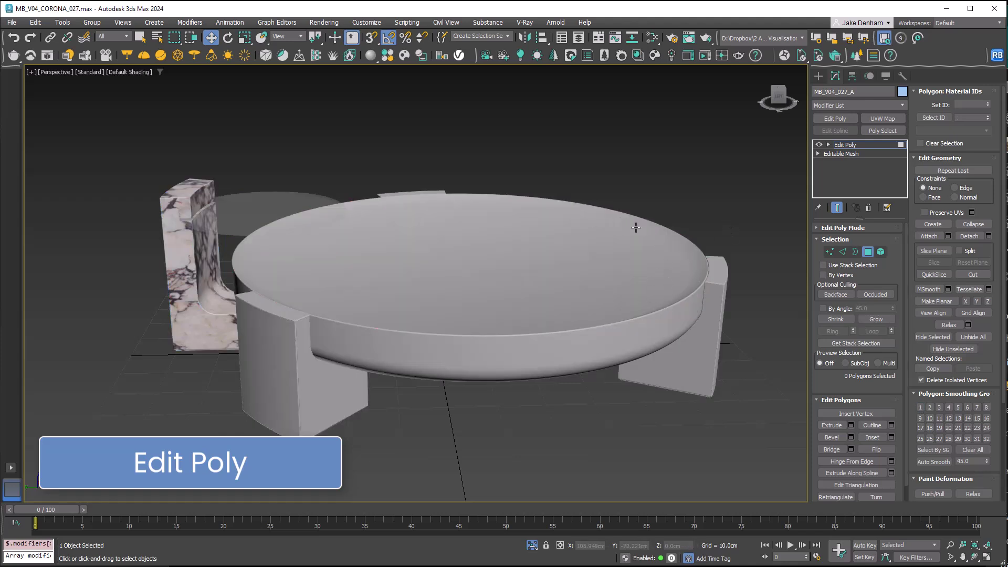
{"action": "key", "text": "ctrl+z"}
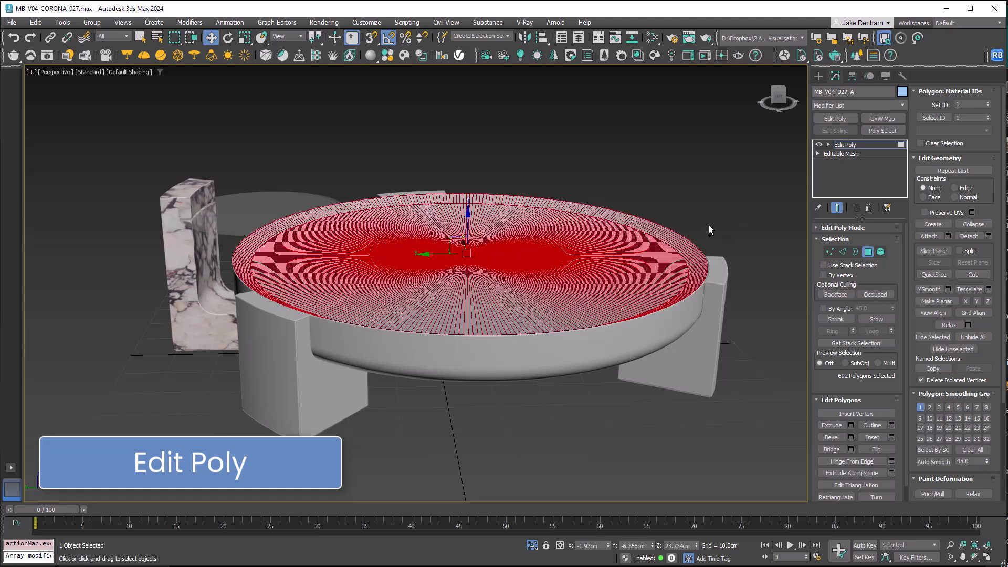
{"action": "left_click", "coordinate": [714, 224]}
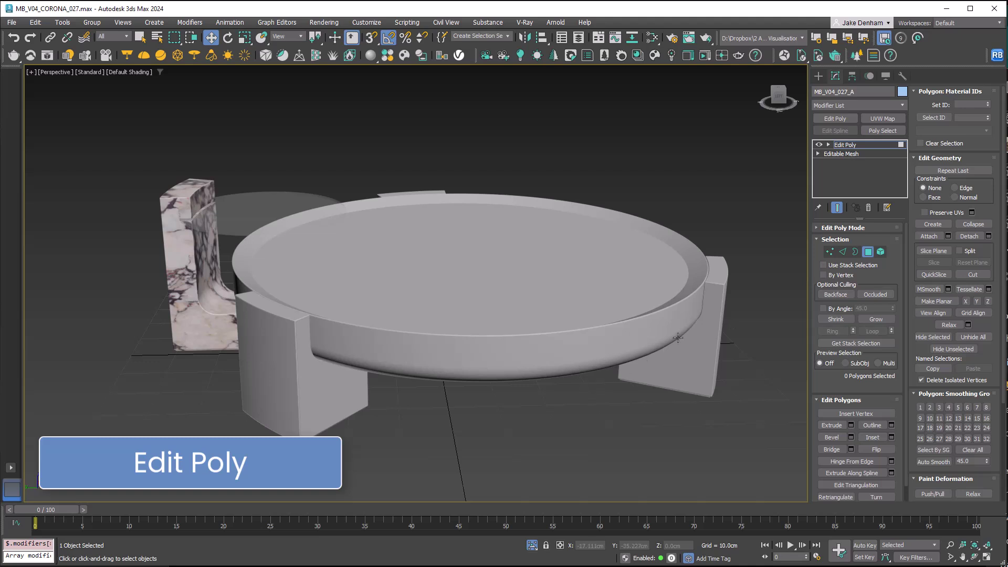
Turn on soft selection at the vertex level of the table's Edit Poly modifier.
{"action": "left_click", "coordinate": [830, 251]}
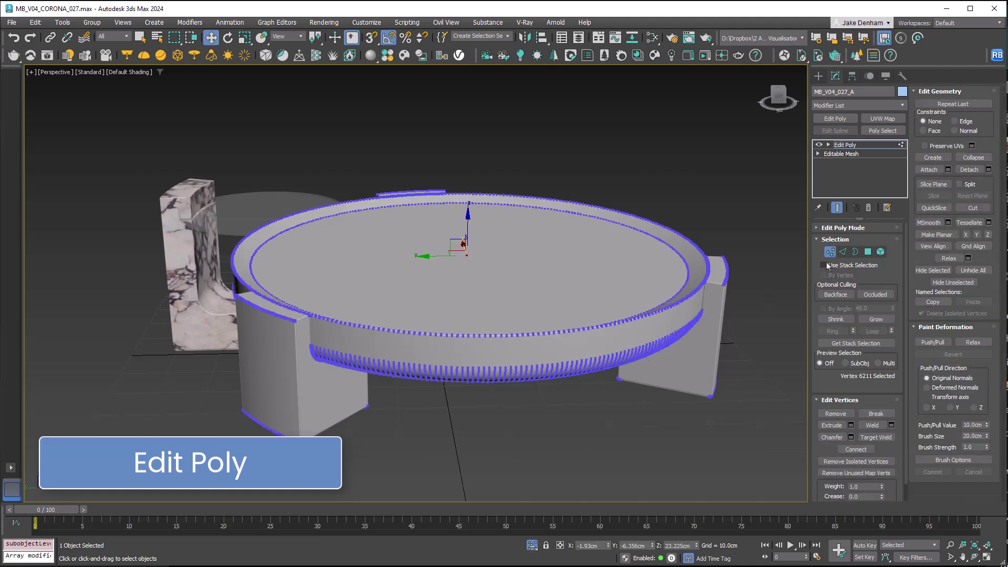
{"action": "scroll", "coordinate": [830, 449], "scroll_direction": "down", "scroll_amount": 1}
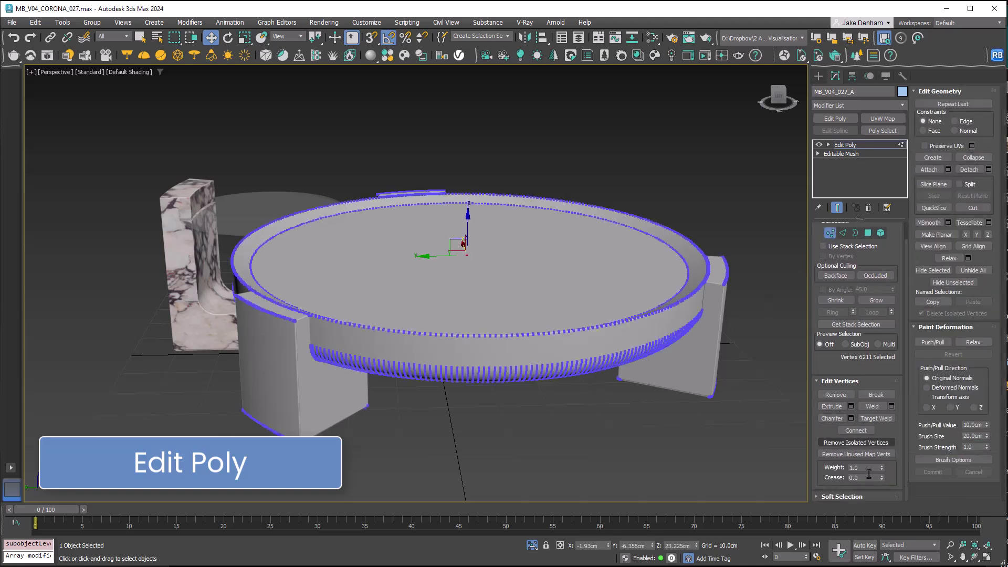
{"action": "left_click", "coordinate": [871, 496]}
{"action": "left_click", "coordinate": [928, 107]}
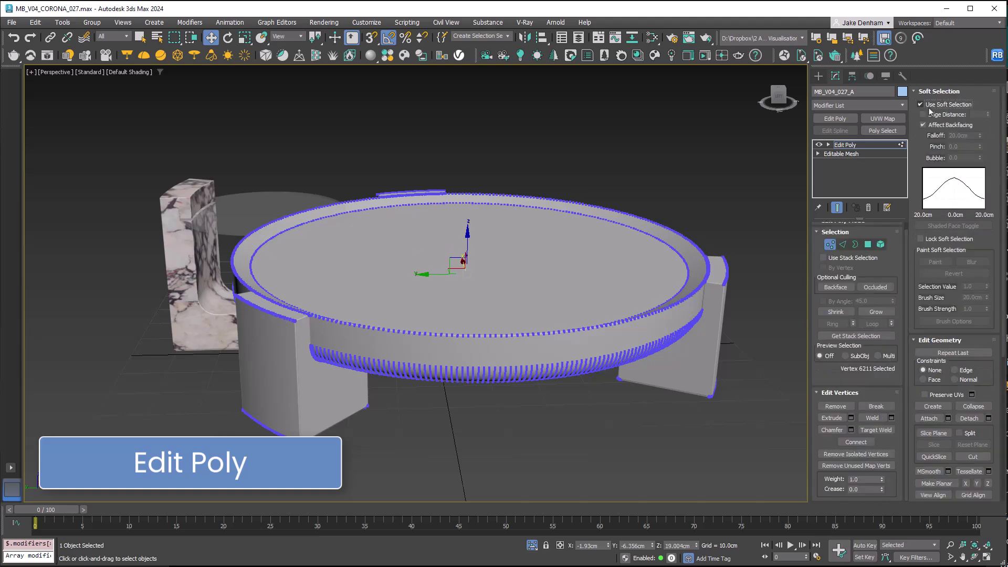
Select the vertices on the table's front edge and pull them outward with soft selection, keeping only this deformation.
{"action": "left_click_drag", "start_coordinate": [521, 328], "coordinate": [510, 304]}
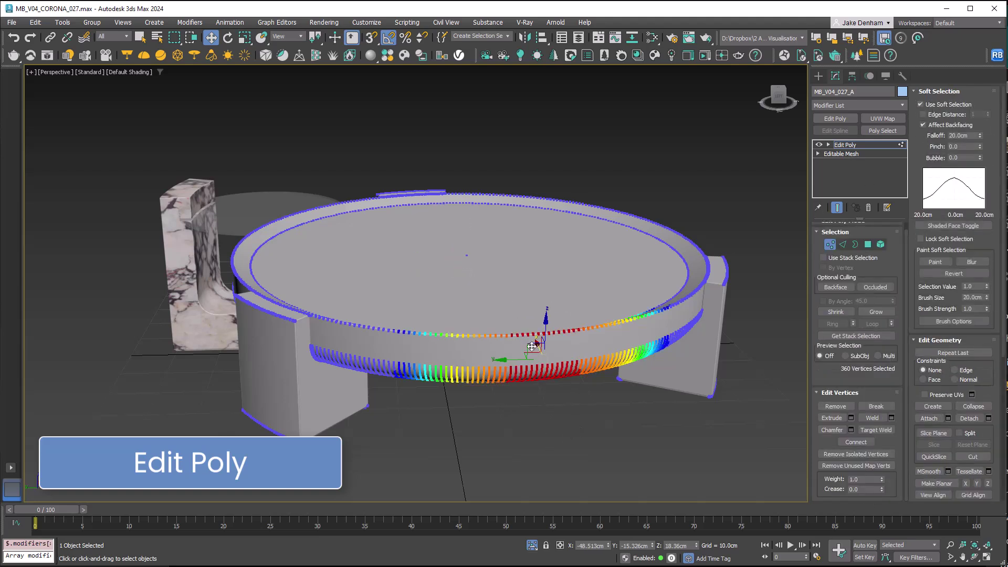
{"action": "left_click_drag", "start_coordinate": [531, 353], "coordinate": [561, 382]}
{"action": "mouse_move", "coordinate": [692, 272]}
{"action": "left_mouse_down"}
{"action": "mouse_move", "coordinate": [683, 274]}
{"action": "mouse_move", "coordinate": [699, 289]}
{"action": "left_mouse_up"}
{"action": "key", "text": "ctrl+z"}
{"action": "left_click", "coordinate": [855, 145]}
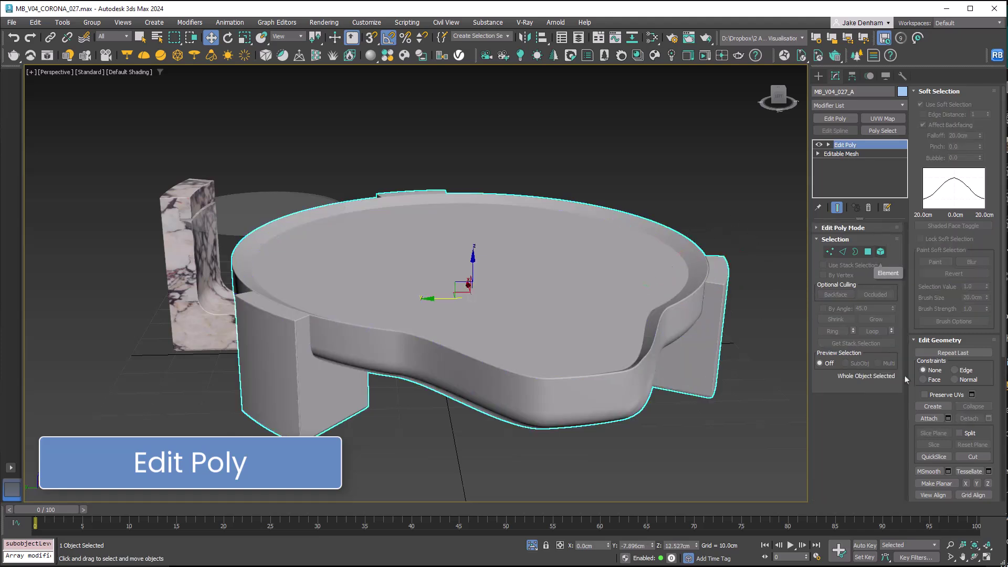
Attach the marble side table's leg and round top to the large coffee table.
{"action": "left_click", "coordinate": [929, 418]}
{"action": "left_click", "coordinate": [205, 212]}
{"action": "left_click", "coordinate": [726, 357]}
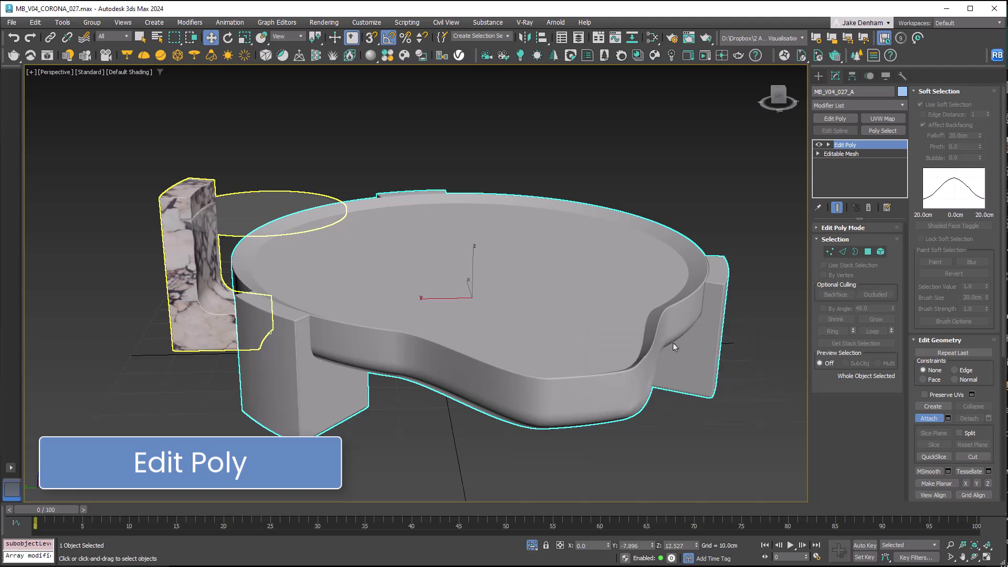
Select the marble leg at the element level of the Edit Poly modifier and turn off soft selection.
{"action": "left_click", "coordinate": [881, 251]}
{"action": "key", "text": "w"}
{"action": "left_click", "coordinate": [184, 265]}
{"action": "left_click", "coordinate": [186, 279]}
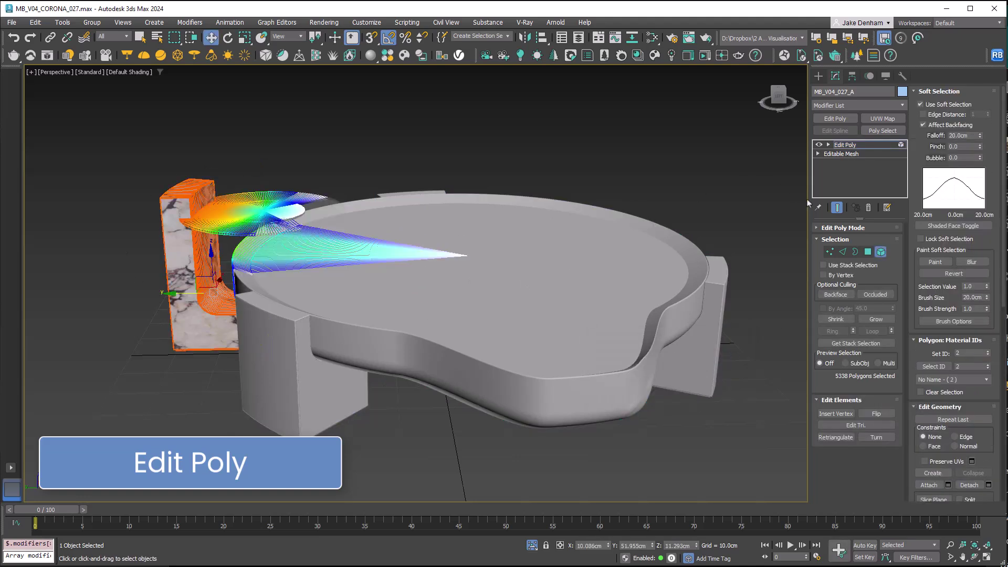
{"action": "left_click", "coordinate": [935, 105]}
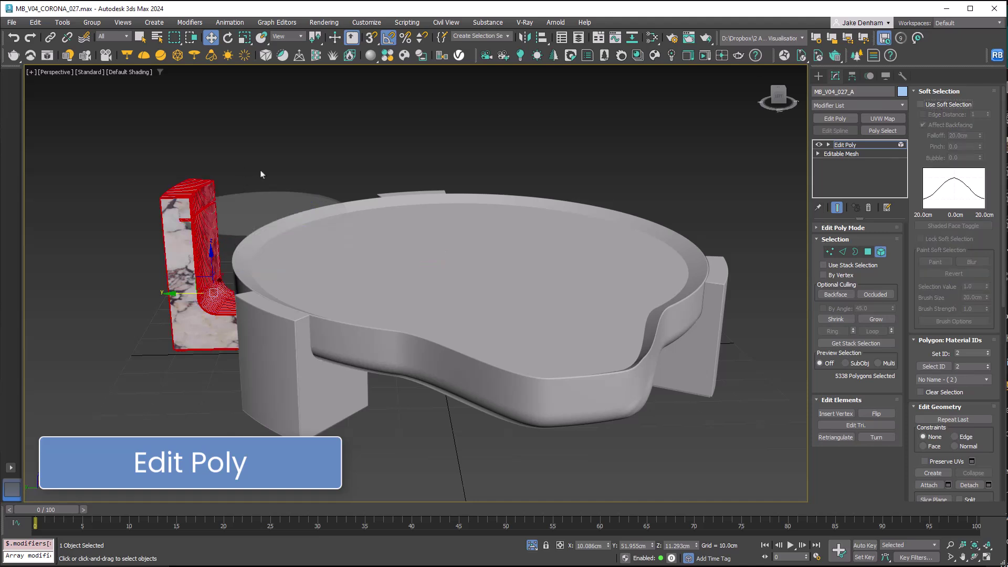
Try selecting individual elements, reselect the marble leg and detach it from the table, leaving the element level.
{"action": "left_click", "coordinate": [274, 197]}
{"action": "left_click", "coordinate": [183, 221]}
{"action": "left_click", "coordinate": [311, 281]}
{"action": "left_click", "coordinate": [615, 184]}
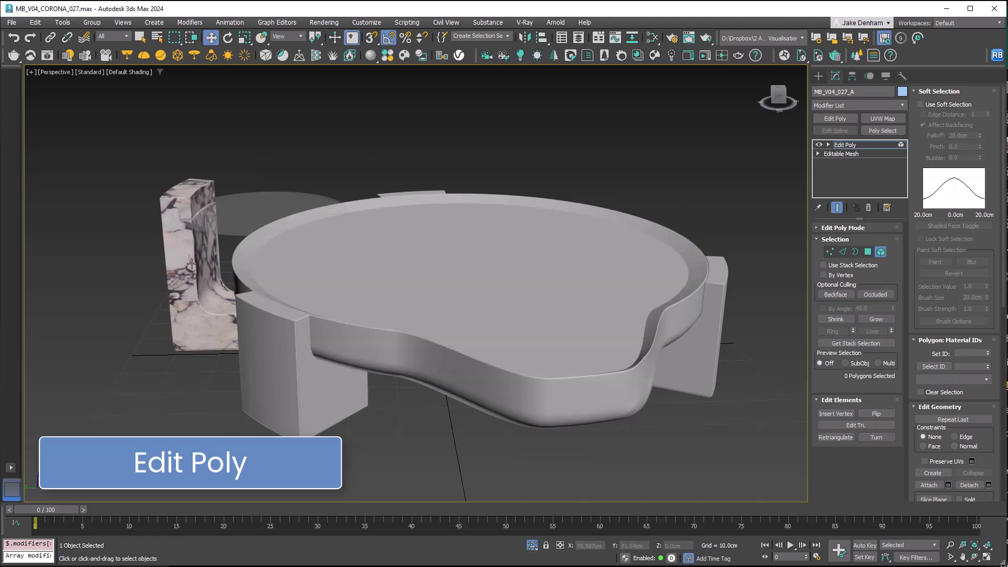
{"action": "left_click", "coordinate": [205, 287]}
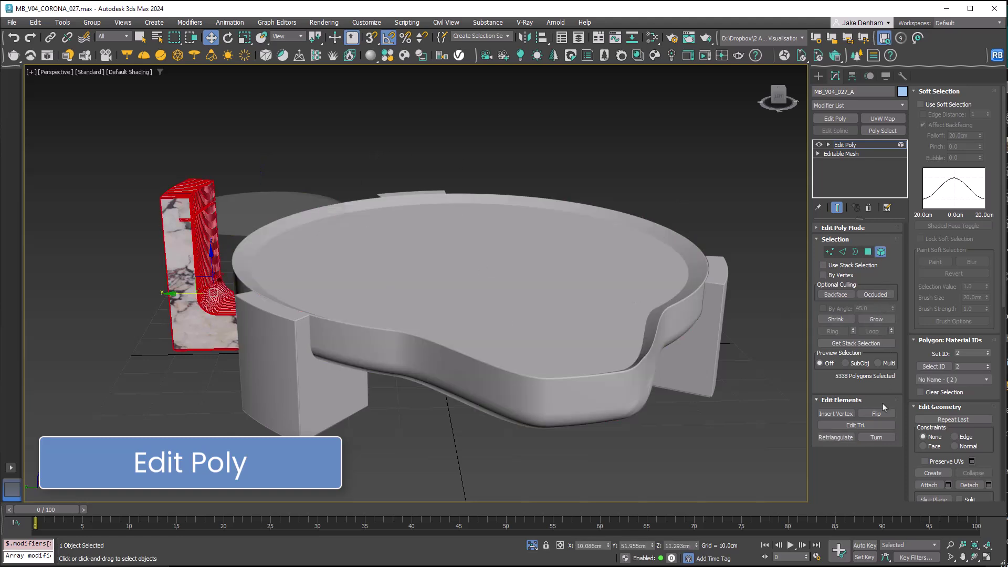
{"action": "left_click", "coordinate": [951, 90]}
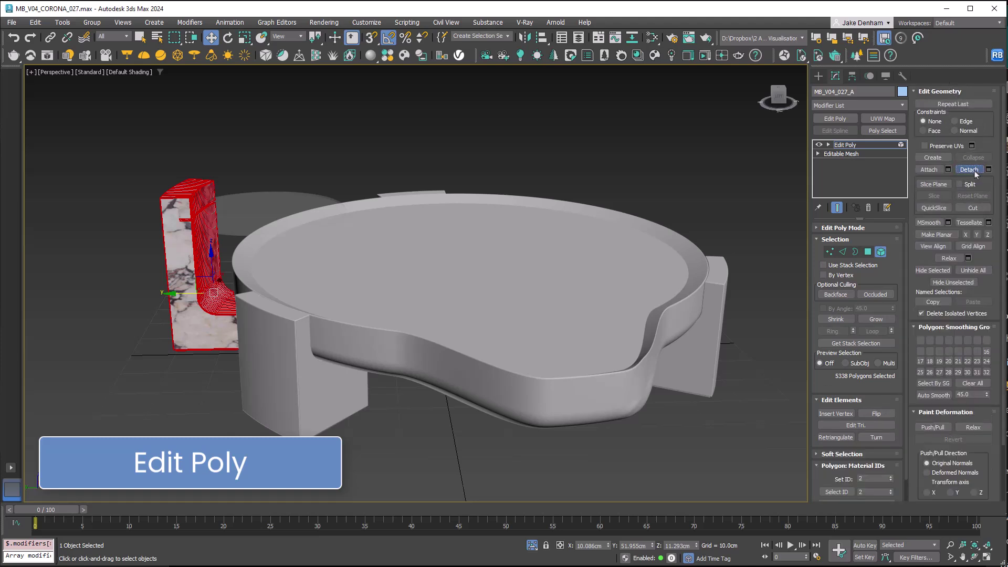
{"action": "left_click", "coordinate": [843, 145]}
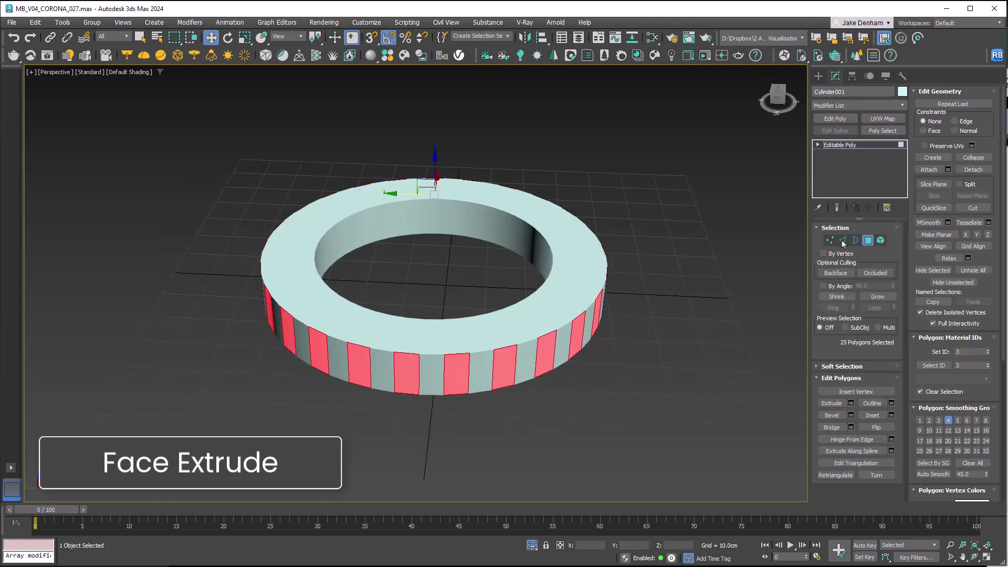
Apply Face Extrude to the ring's alternating outer faces with an amount of about 13.64, and reduce the scale to taper the teeth.
{"action": "left_click", "coordinate": [903, 106]}
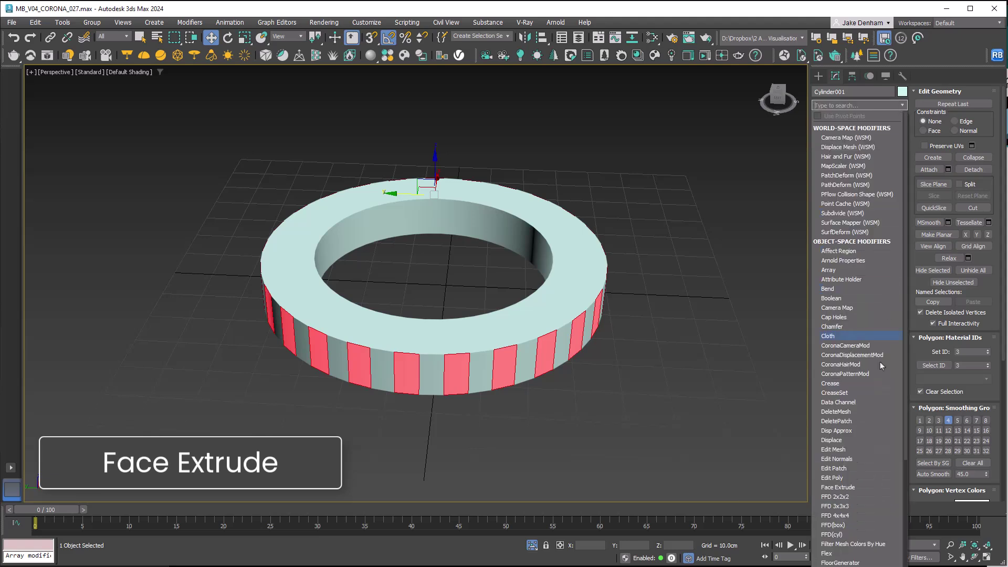
{"action": "left_click", "coordinate": [873, 490]}
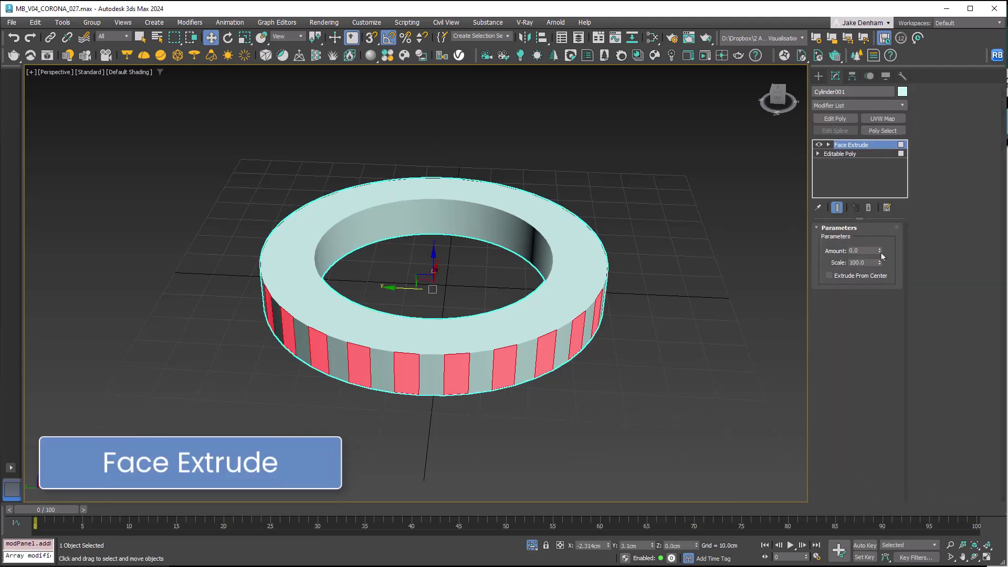
{"action": "left_click_drag", "start_coordinate": [882, 255], "coordinate": [882, 227]}
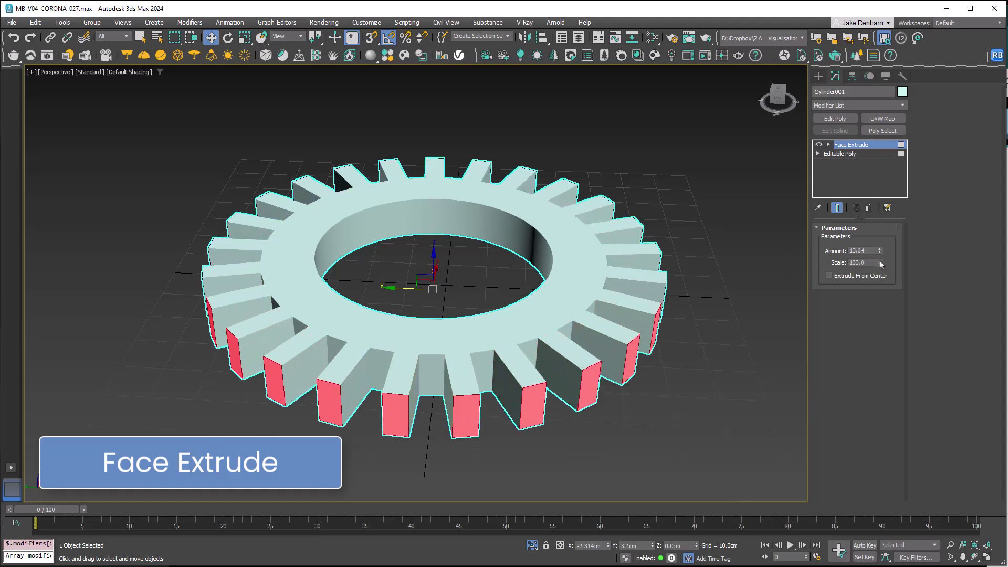
{"action": "left_click_drag", "start_coordinate": [880, 263], "coordinate": [882, 298]}
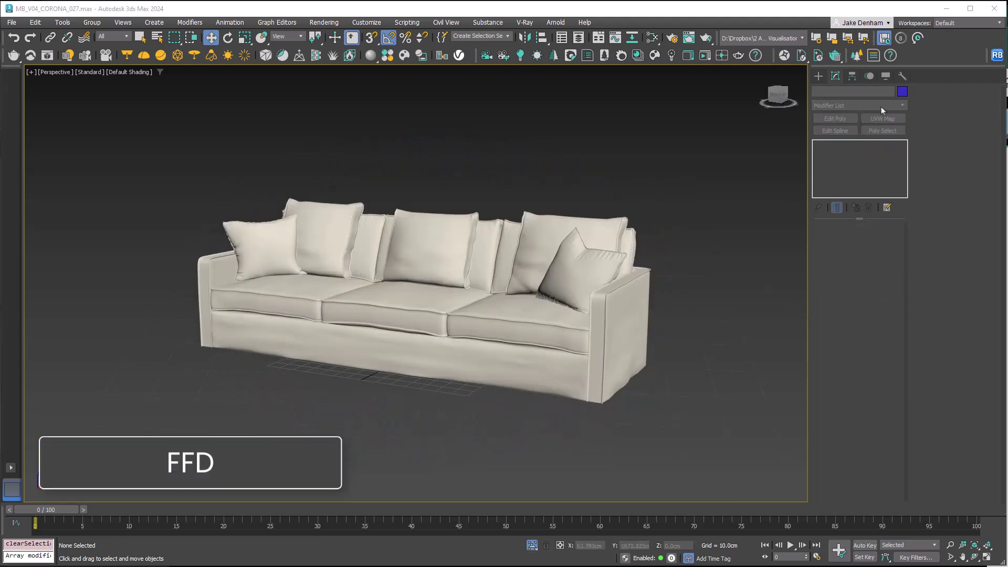
Apply an FFD 2x2x2 modifier to the sofa and enter its control point level.
{"action": "left_click", "coordinate": [564, 289]}
{"action": "left_click", "coordinate": [867, 110]}
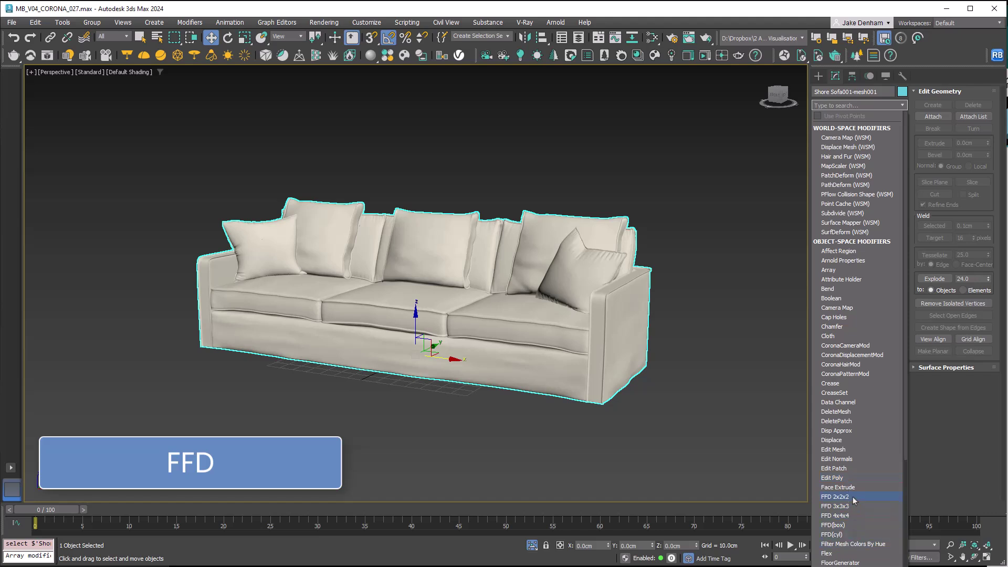
{"action": "left_click", "coordinate": [835, 497]}
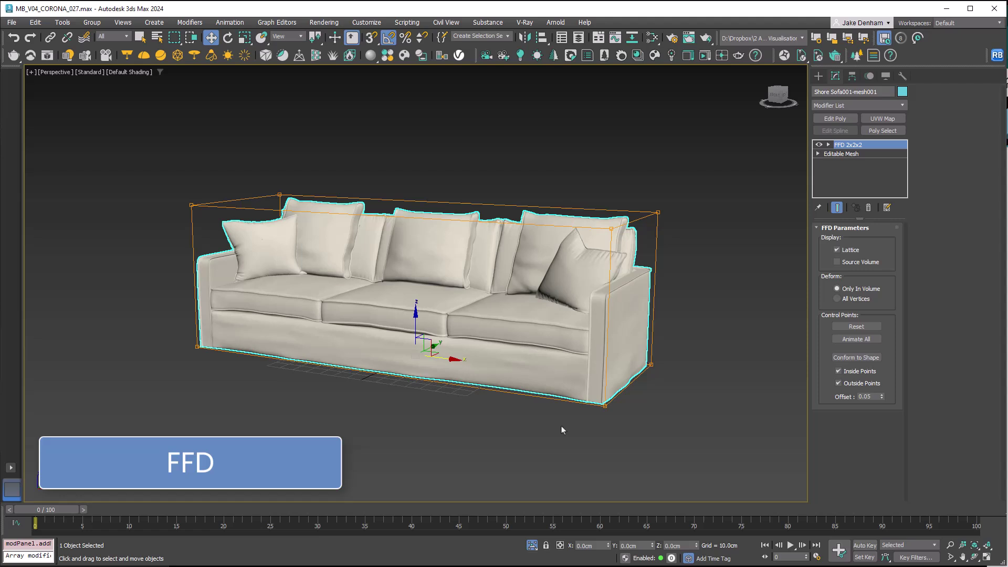
{"action": "left_click", "coordinate": [835, 146]}
{"action": "left_click", "coordinate": [829, 145]}
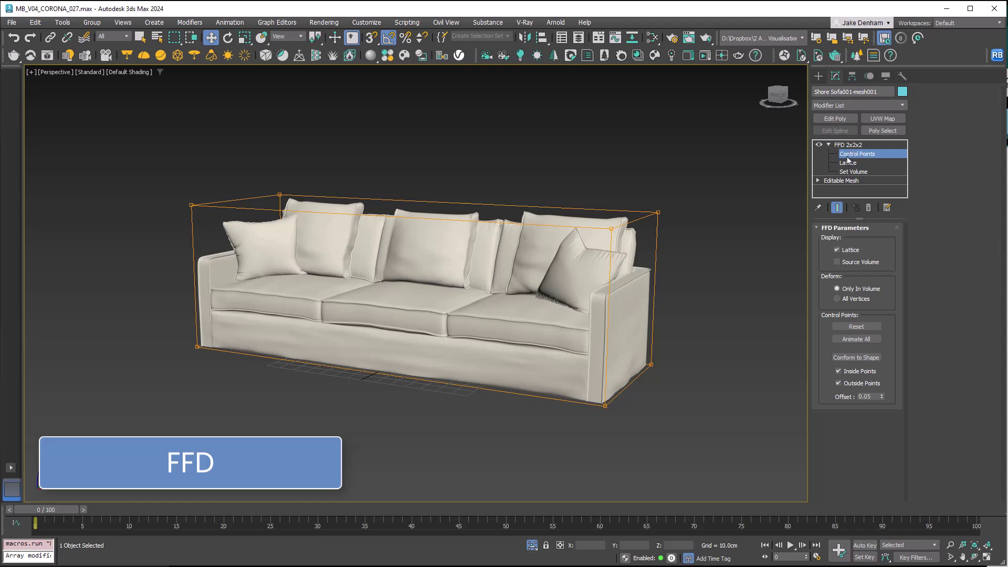
Try moving the control points at the sofa's right end outward along X, and undo the move.
{"action": "left_click_drag", "start_coordinate": [692, 179], "coordinate": [633, 390]}
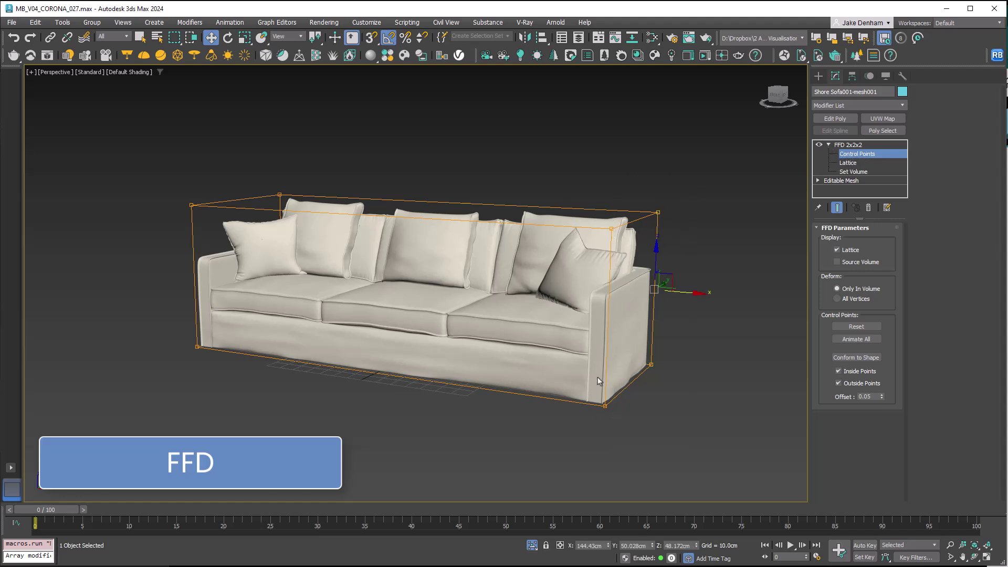
{"action": "left_click", "coordinate": [696, 279]}
{"action": "left_click_drag", "start_coordinate": [696, 185], "coordinate": [645, 400]}
{"action": "left_click_drag", "start_coordinate": [688, 292], "coordinate": [746, 297]}
{"action": "key", "text": "ctrl+z"}
Select all control points at the sofa's right end and move them inward along X to shorten the sofa.
{"action": "left_click_drag", "start_coordinate": [725, 177], "coordinate": [512, 510]}
{"action": "middle_click_drag", "start_coordinate": [624, 348], "coordinate": [649, 379], "text": "alt"}
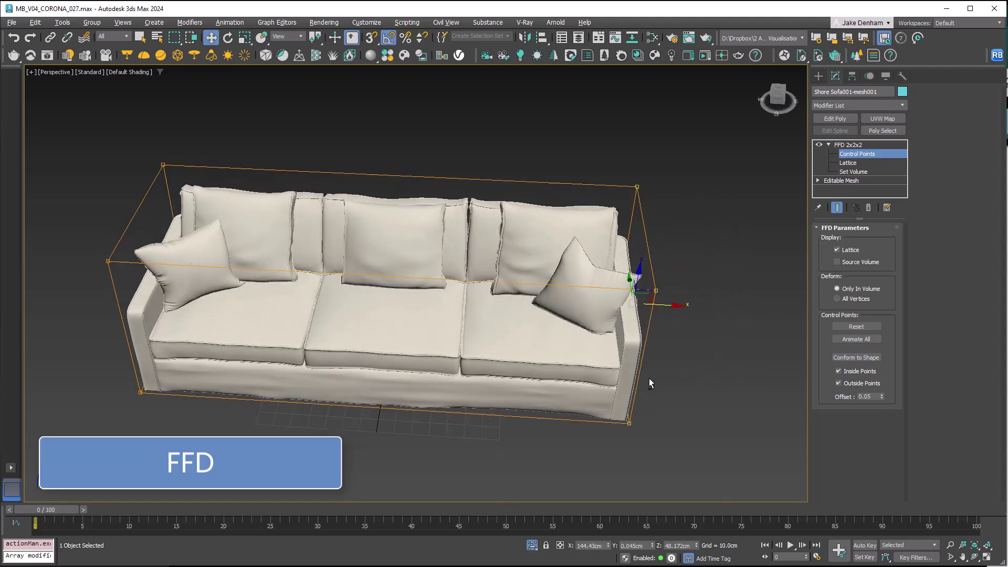
{"action": "left_click_drag", "start_coordinate": [662, 306], "coordinate": [684, 381]}
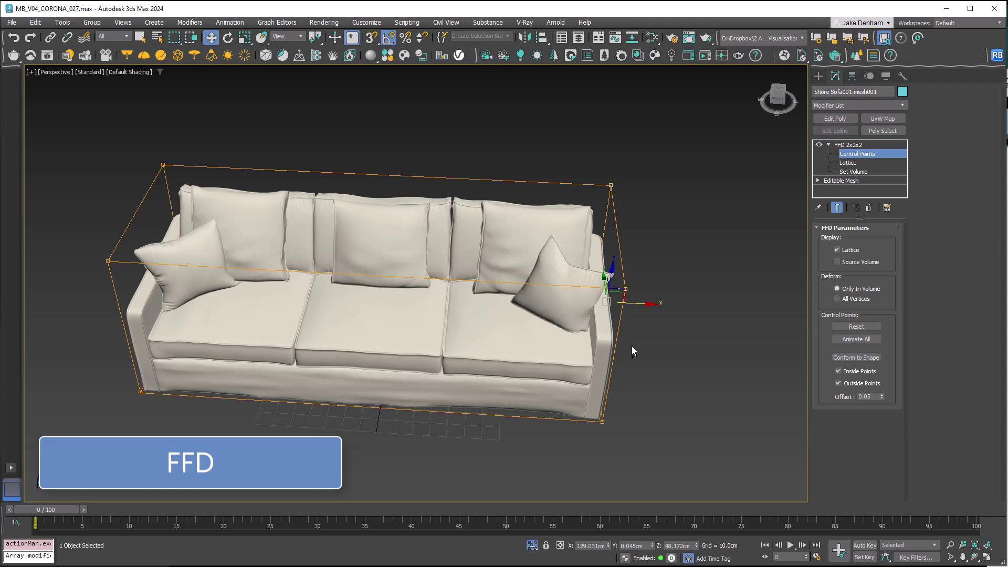
Replace the sofa's FFD 2x2x2 modifier with FFD 4x4x4.
{"action": "left_click", "coordinate": [868, 208]}
{"action": "left_click", "coordinate": [897, 107]}
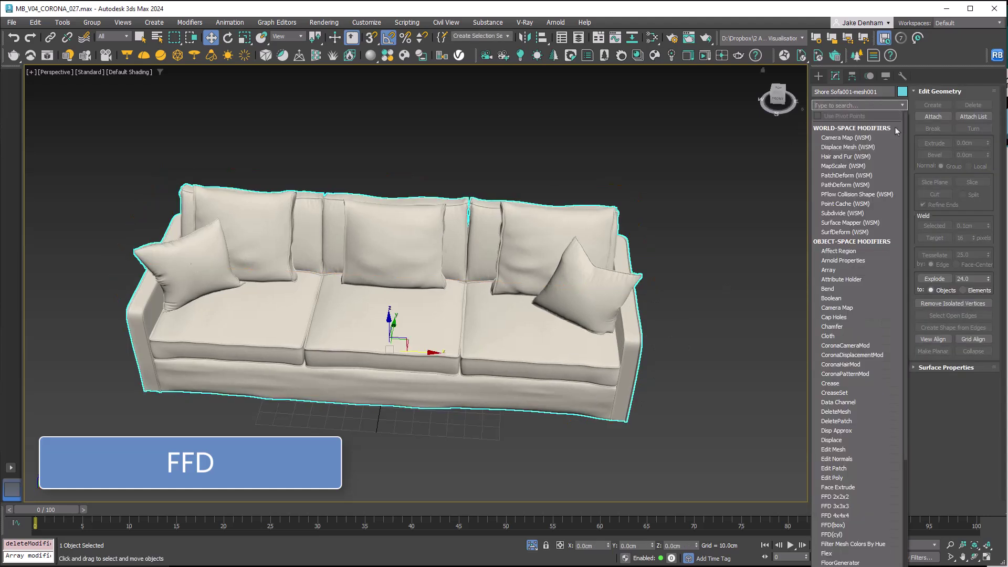
{"action": "left_click", "coordinate": [856, 515]}
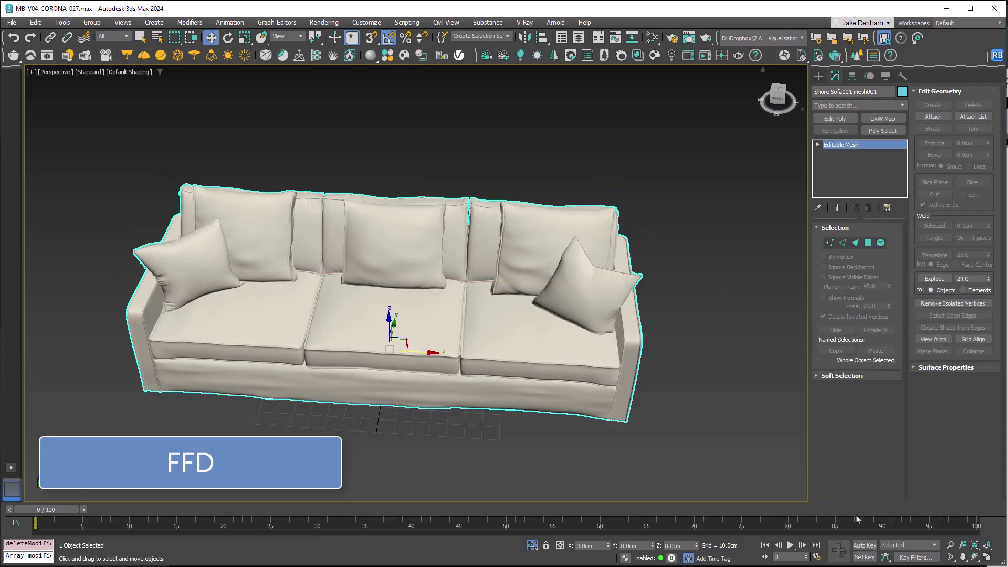
Select the uppermost row of lattice control points and raise it to about 107.65 cm in Z to heighten the sofa's back.
{"action": "middle_click_drag", "start_coordinate": [663, 353], "coordinate": [562, 335], "text": "alt"}
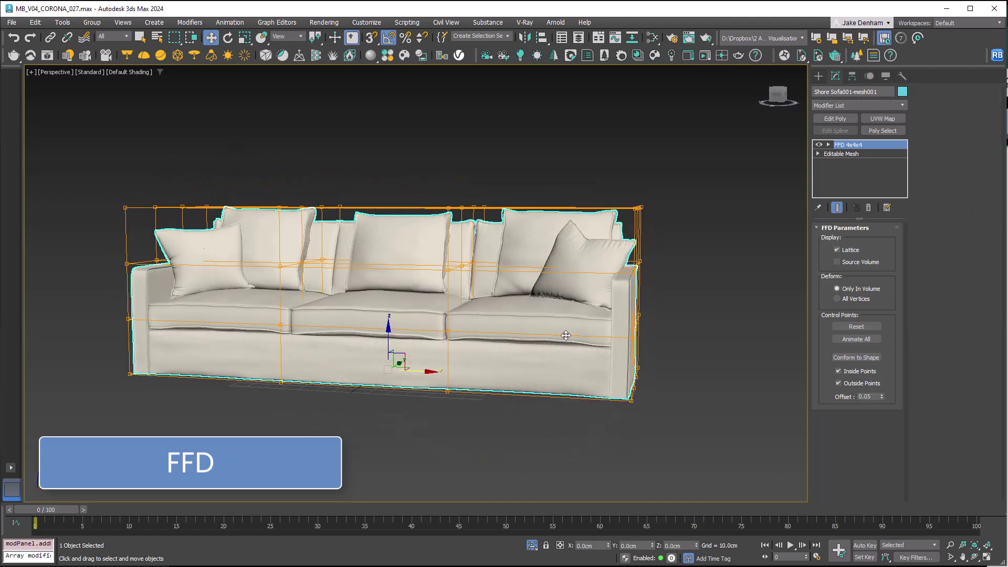
{"action": "key", "text": "1"}
{"action": "left_click_drag", "start_coordinate": [671, 168], "coordinate": [51, 238]}
{"action": "left_click_drag", "start_coordinate": [388, 167], "coordinate": [424, 194]}
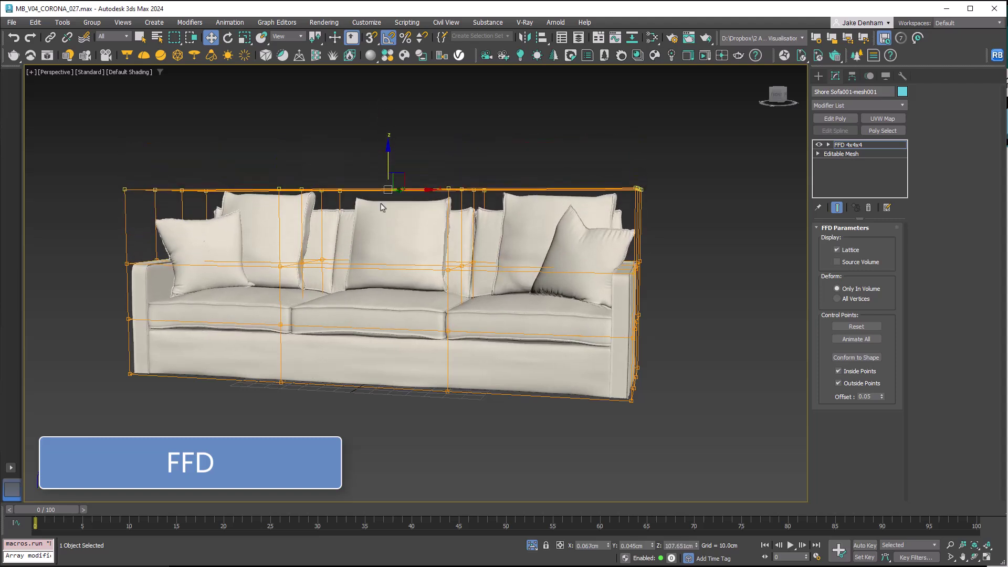
{"action": "middle_click_drag", "start_coordinate": [424, 194], "coordinate": [404, 149], "text": "alt"}
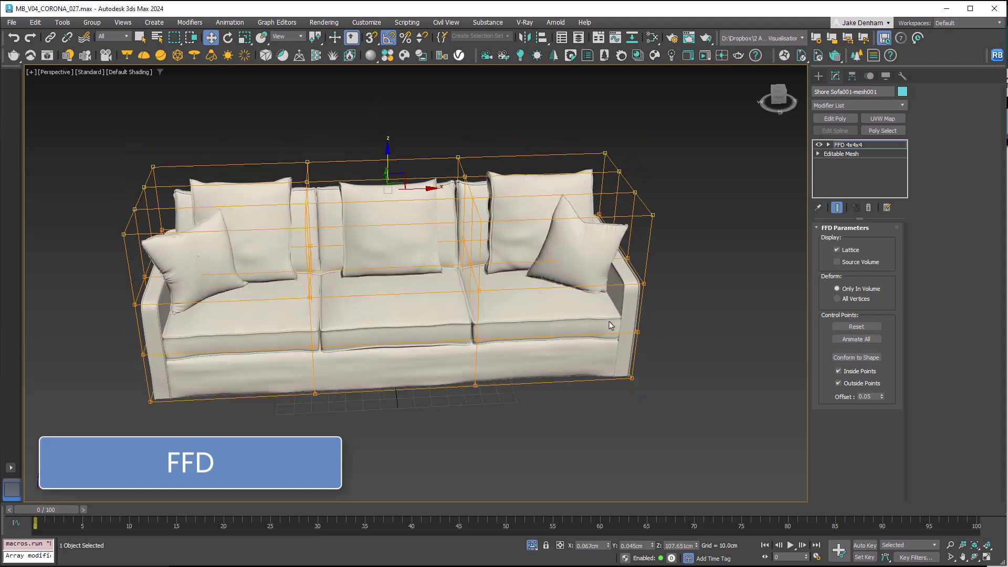
Select the second-highest row of lattice control points, scale it inward to narrow the sofa, and undo the last scaling.
{"action": "middle_click_drag", "start_coordinate": [612, 325], "coordinate": [613, 285], "text": "alt"}
{"action": "left_click_drag", "start_coordinate": [654, 227], "coordinate": [93, 288]}
{"action": "right_click", "coordinate": [299, 262]}
{"action": "left_click", "coordinate": [315, 300]}
{"action": "middle_click_drag", "start_coordinate": [346, 294], "coordinate": [354, 306], "text": "alt"}
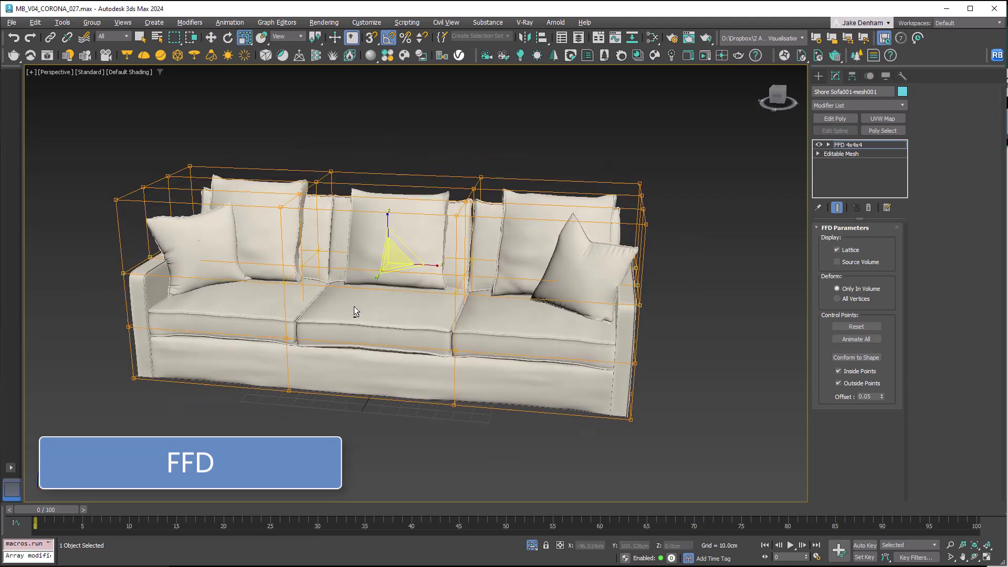
{"action": "mouse_move", "coordinate": [396, 258]}
{"action": "left_mouse_down"}
{"action": "mouse_move", "coordinate": [403, 276]}
{"action": "mouse_move", "coordinate": [399, 240]}
{"action": "mouse_move", "coordinate": [399, 251]}
{"action": "left_mouse_up"}
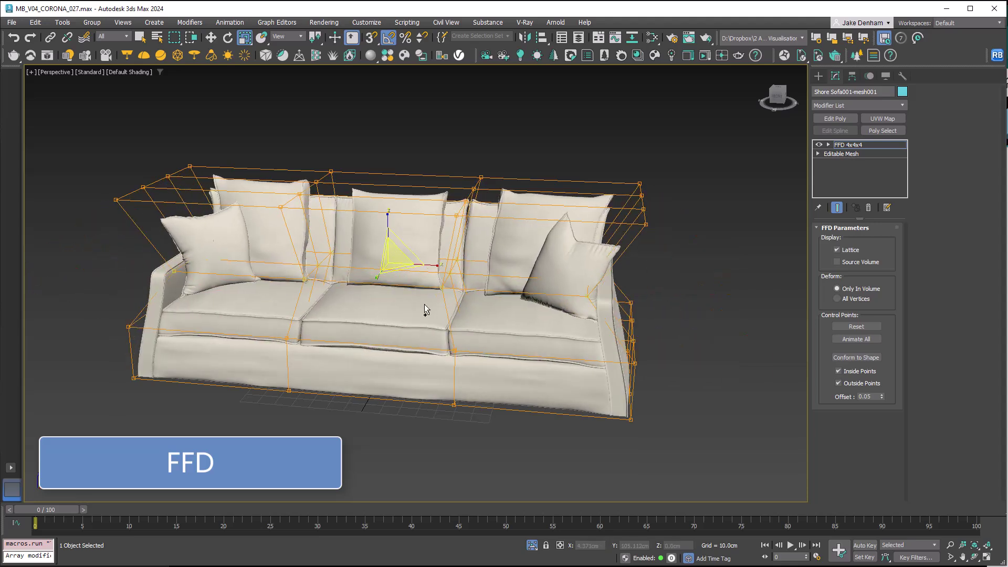
{"action": "key", "text": "ctrl+z"}
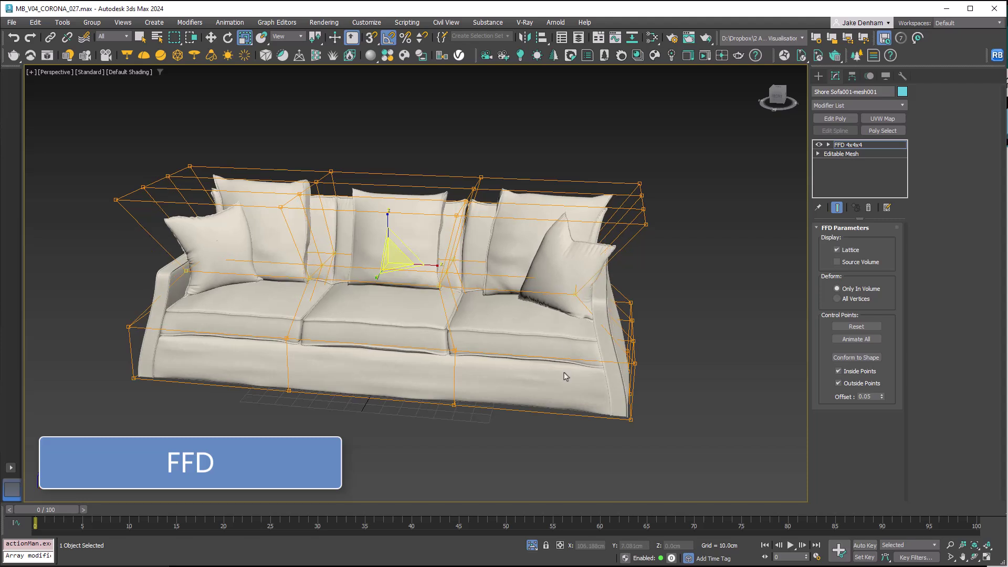
Replace the sofa's FFD 4x4x4 modifier with FFD(box) and set its number of points to 8x4x4.
{"action": "right_click", "coordinate": [876, 145]}
{"action": "left_click", "coordinate": [897, 159]}
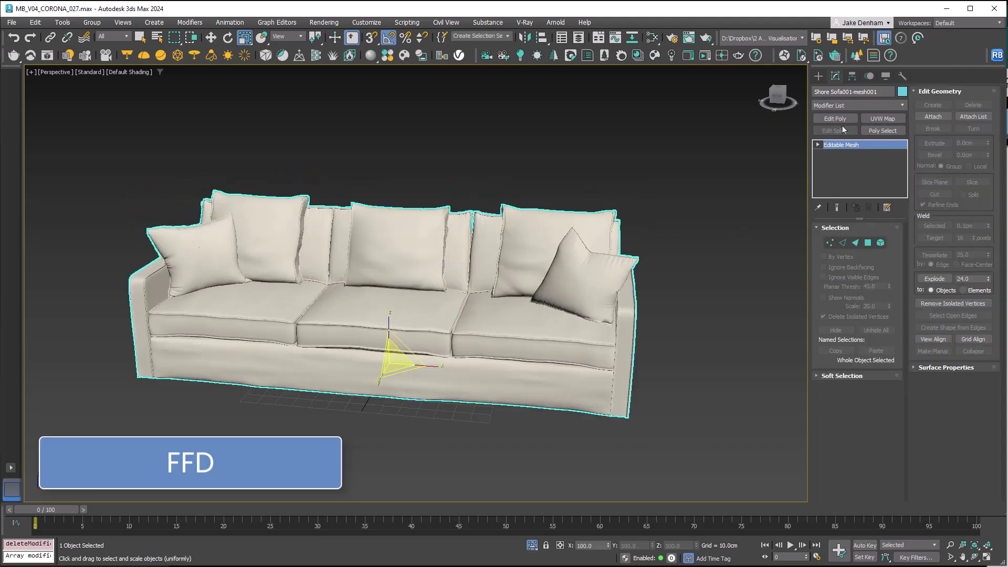
{"action": "left_click", "coordinate": [902, 106]}
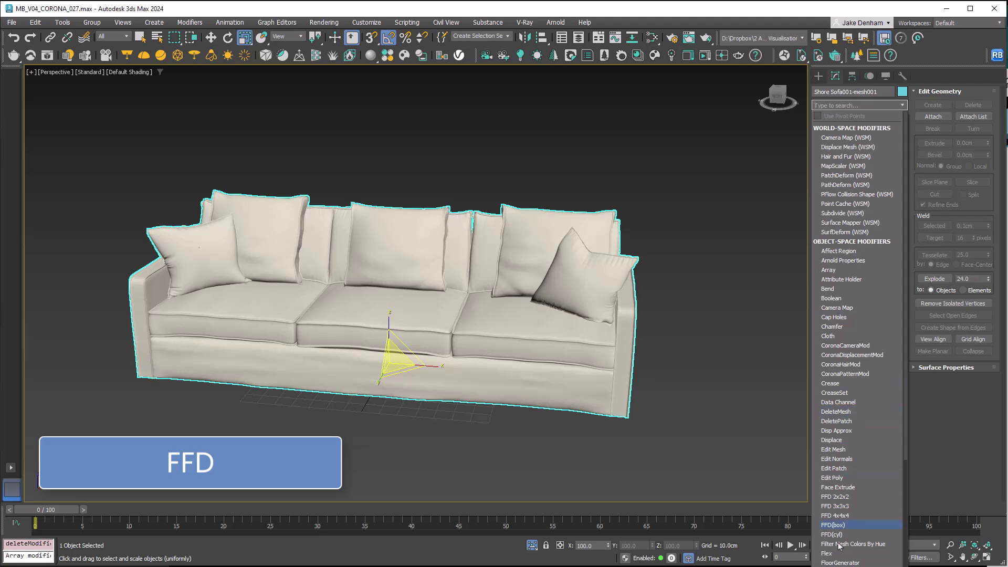
{"action": "left_click", "coordinate": [840, 526]}
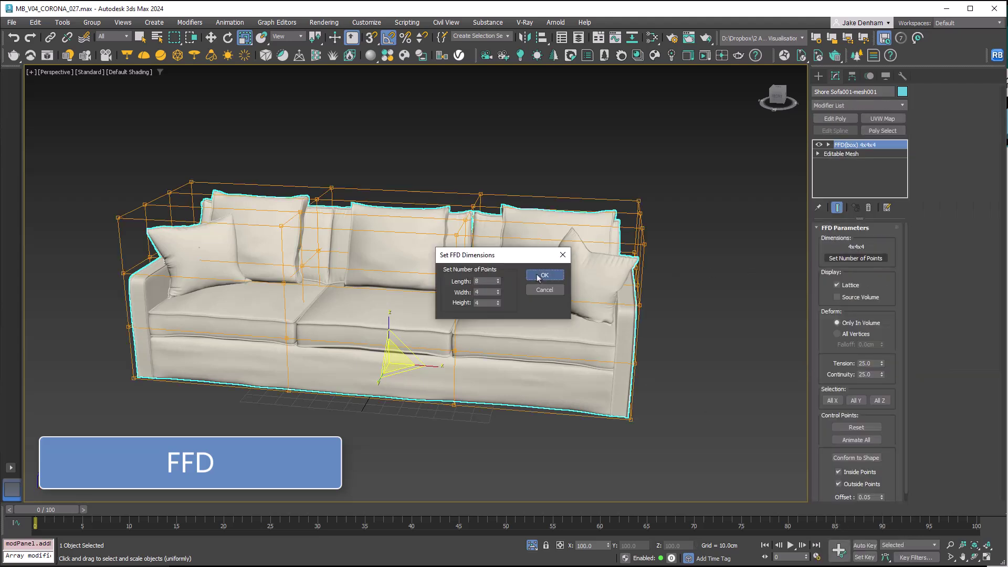
{"action": "left_click", "coordinate": [537, 274]}
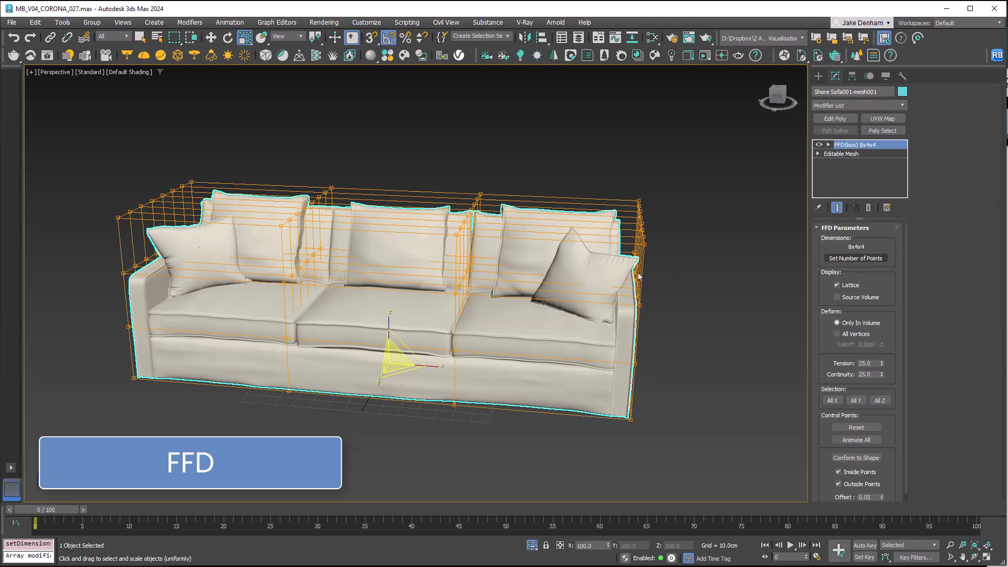
Try moving a control point near the sofa's upper right back corner at the control point level, and undo the move.
{"action": "middle_click_drag", "start_coordinate": [639, 251], "coordinate": [608, 251], "text": "alt"}
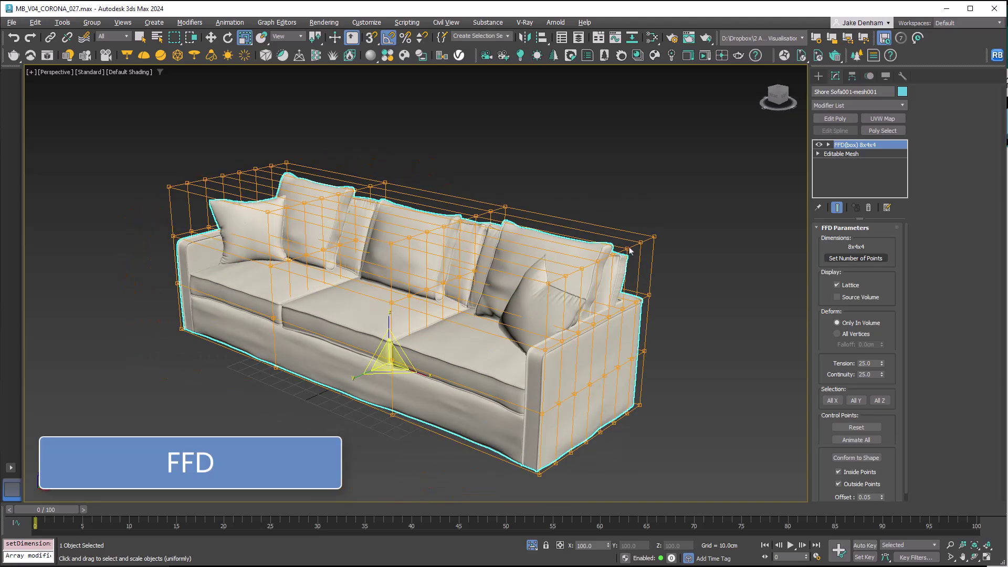
{"action": "left_click", "coordinate": [628, 247]}
{"action": "left_click", "coordinate": [590, 281]}
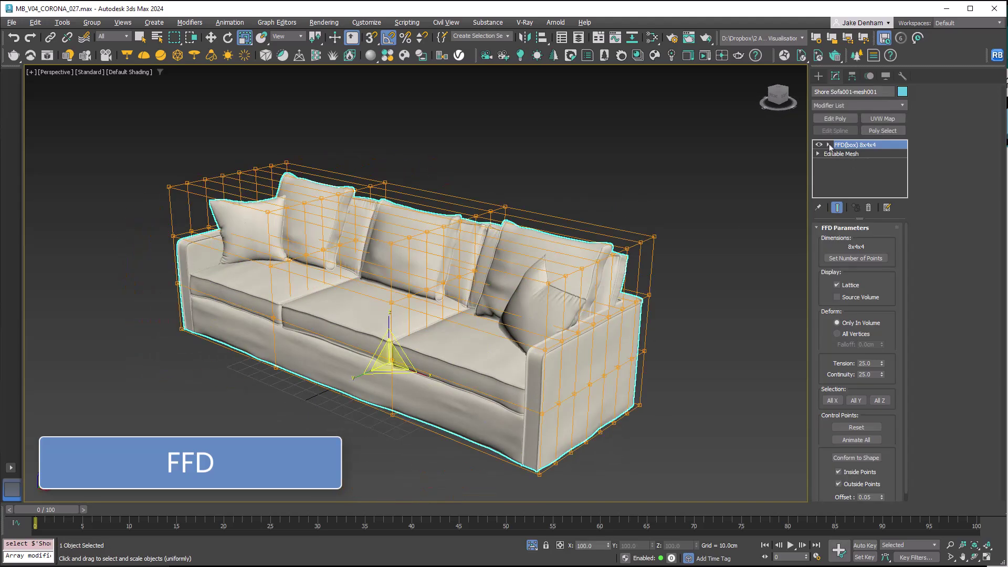
{"action": "left_click", "coordinate": [829, 145]}
{"action": "left_click", "coordinate": [853, 154]}
{"action": "left_click", "coordinate": [626, 248]}
{"action": "right_click", "coordinate": [637, 243]}
{"action": "left_click", "coordinate": [673, 257]}
{"action": "middle_click_drag", "start_coordinate": [647, 236], "coordinate": [663, 237], "text": "alt"}
{"action": "left_click_drag", "start_coordinate": [645, 234], "coordinate": [683, 209]}
{"action": "key", "text": "ctrl+z"}
Replace the sofa's FFD(box) modifier with FFD(cyl).
{"action": "right_click", "coordinate": [857, 151]}
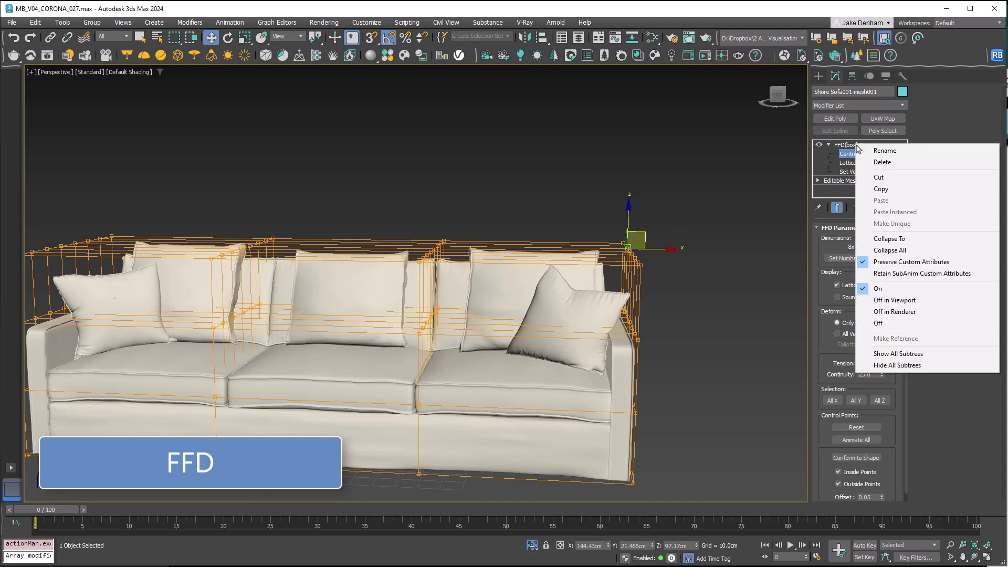
{"action": "left_click", "coordinate": [893, 163]}
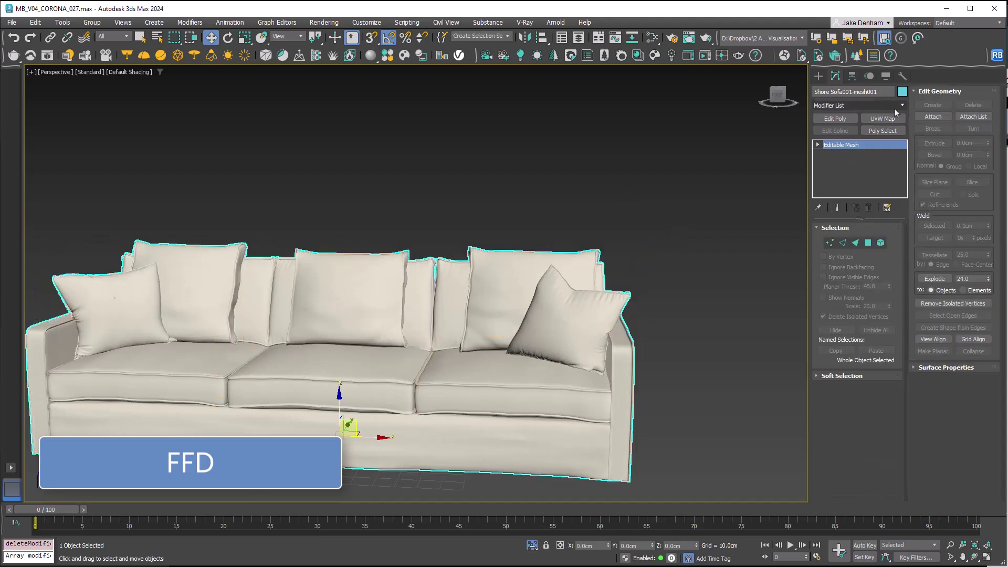
{"action": "left_click", "coordinate": [858, 105]}
{"action": "left_click", "coordinate": [835, 536]}
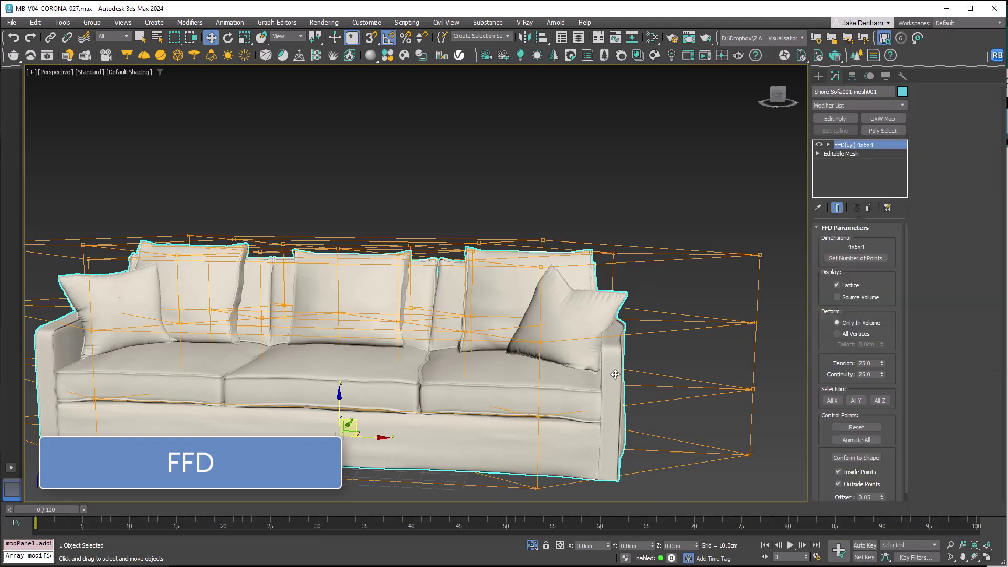
Delete the FFD(cyl) modifier from the sofa.
{"action": "middle_click_drag", "start_coordinate": [632, 376], "coordinate": [617, 350], "text": "alt"}
{"action": "scroll", "coordinate": [610, 322], "scroll_direction": "down", "scroll_amount": 5}
{"action": "middle_click_drag", "start_coordinate": [534, 232], "coordinate": [504, 237], "text": "alt"}
{"action": "right_click", "coordinate": [869, 146]}
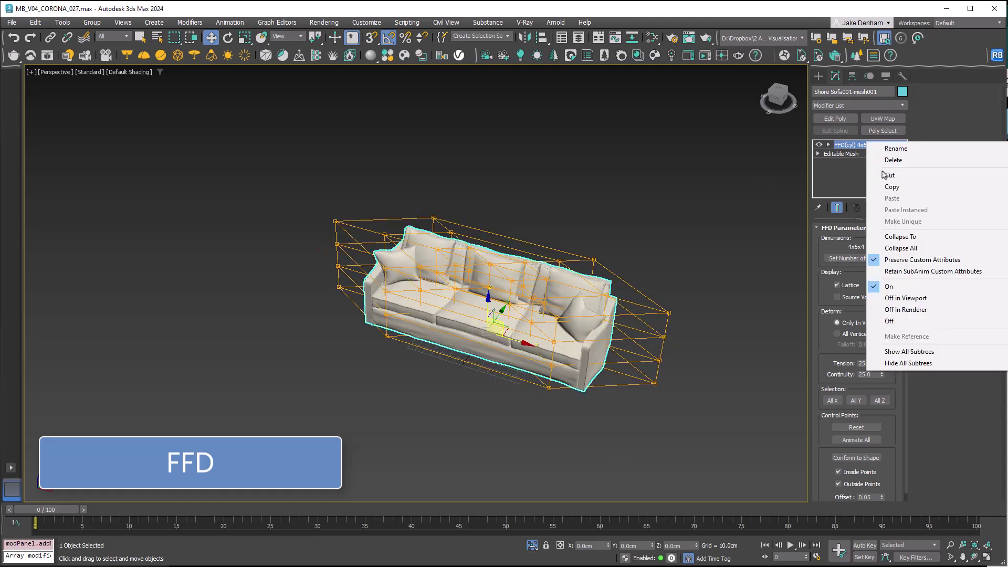
{"action": "left_click", "coordinate": [888, 160]}
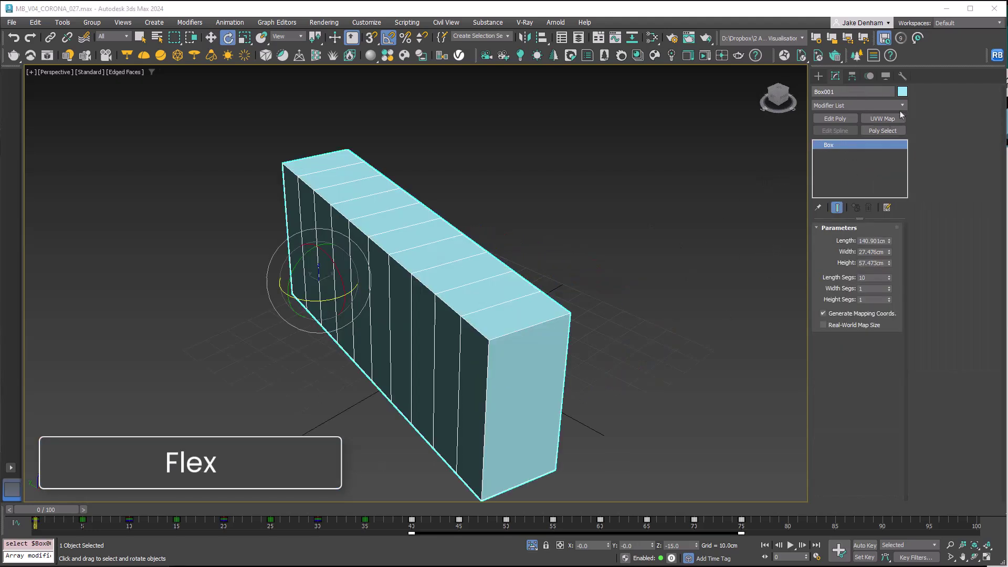
Add a Flex modifier to the segmented box and play the box's rotation animation with the modifier switched off.
{"action": "left_click", "coordinate": [901, 105]}
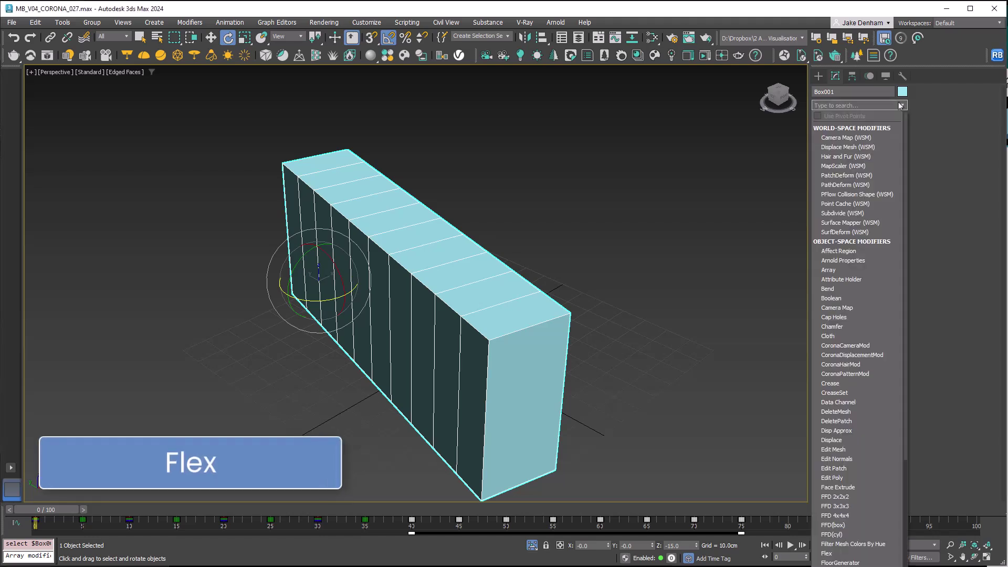
{"action": "left_click", "coordinate": [845, 555]}
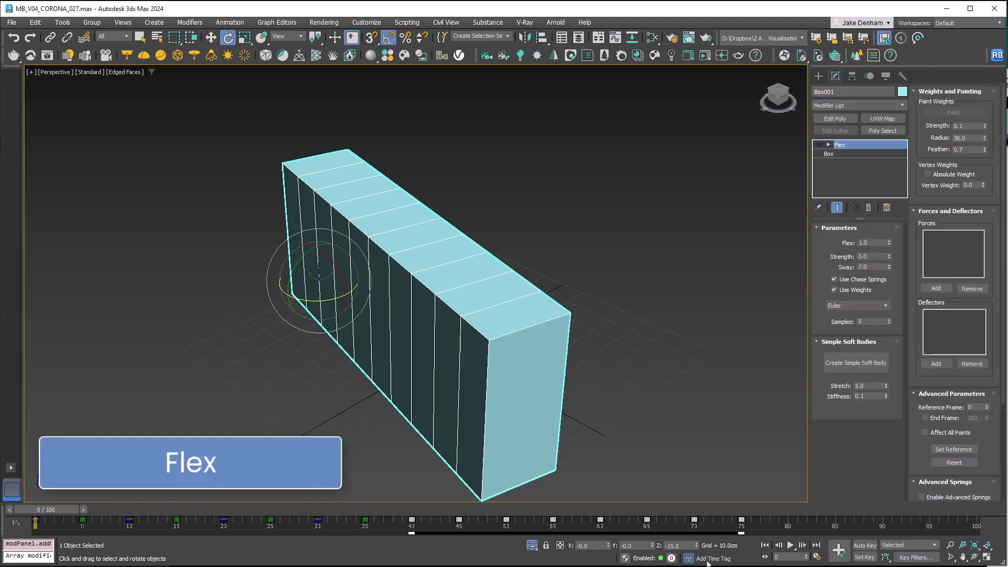
{"action": "left_click", "coordinate": [791, 546]}
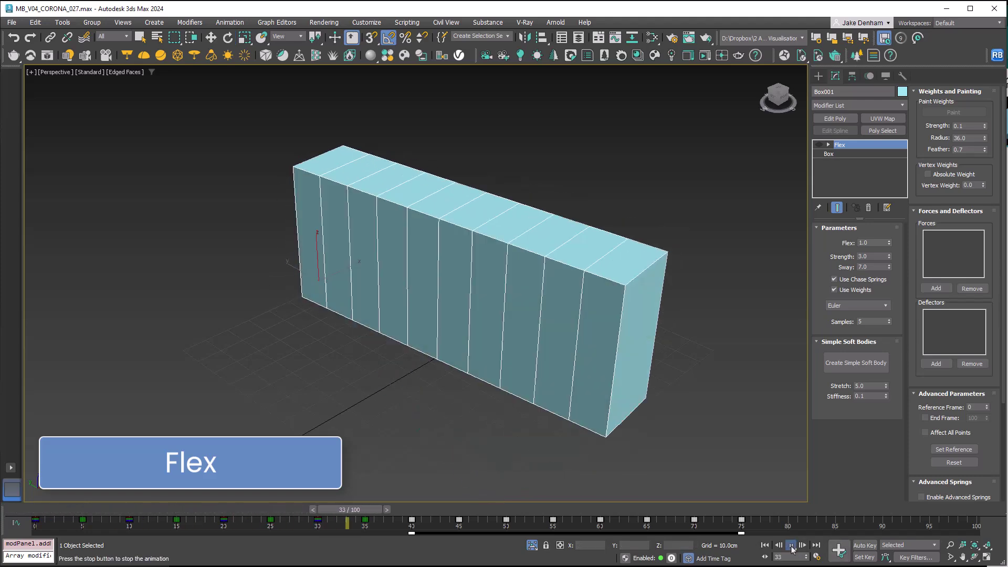
{"action": "left_click", "coordinate": [792, 547]}
{"action": "left_click_drag", "start_coordinate": [845, 511], "coordinate": [48, 517]}
{"action": "key", "text": "e"}
{"action": "left_click", "coordinate": [791, 545]}
{"action": "left_click", "coordinate": [791, 545]}
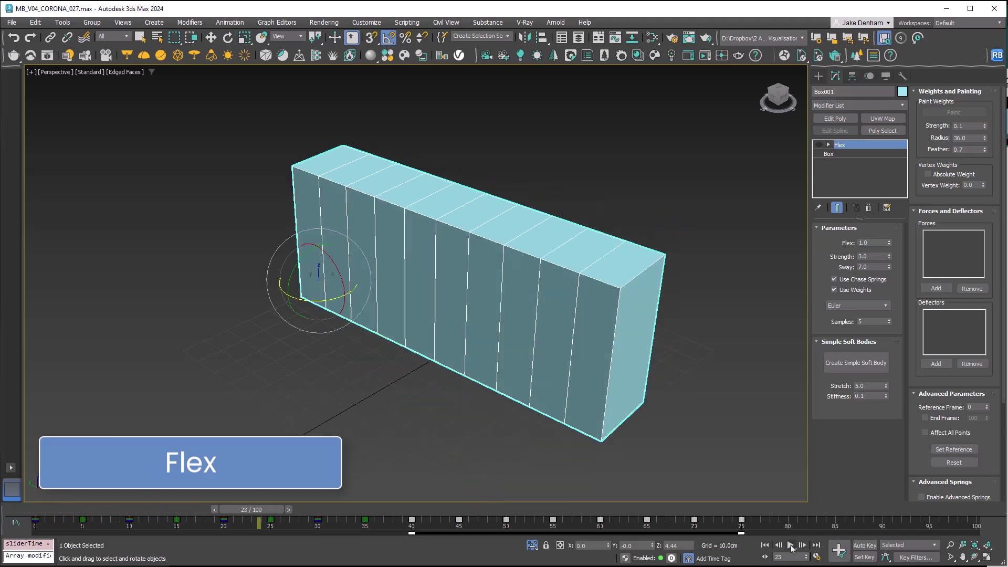
Play the box animation from frame 0 with the Flex modifier switched on, and stop the playback.
{"action": "key", "text": "Home"}
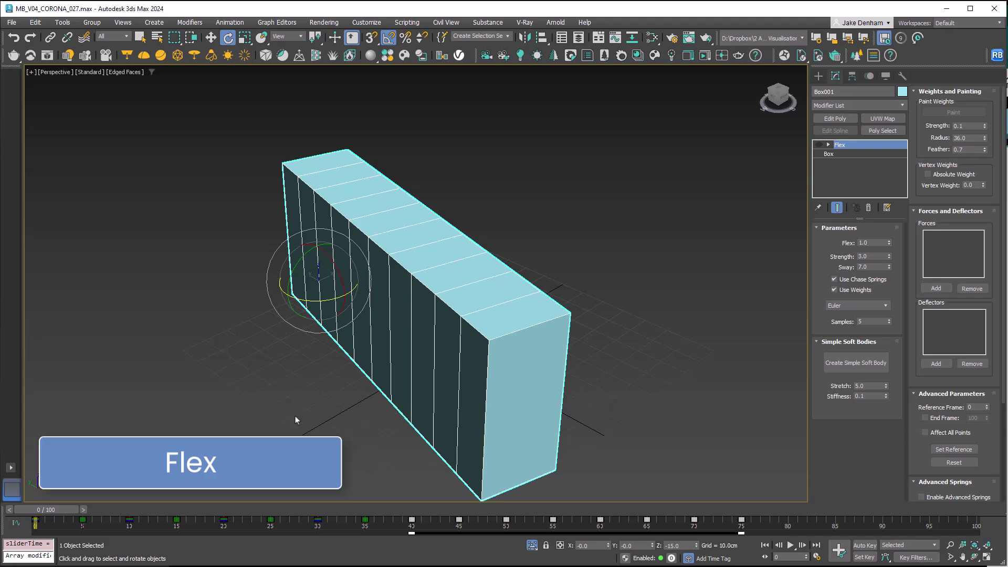
{"action": "left_click", "coordinate": [791, 547]}
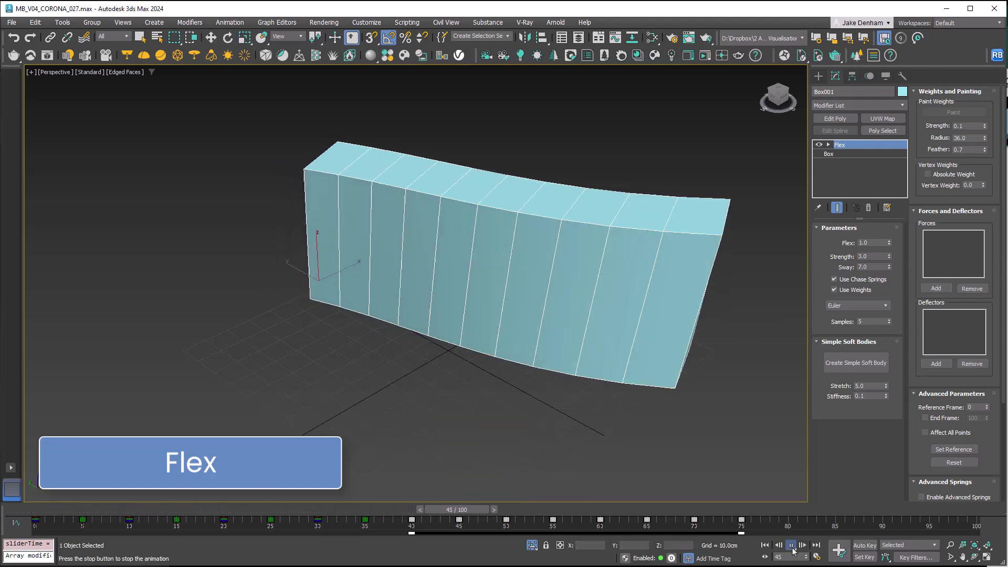
{"action": "left_click", "coordinate": [792, 547]}
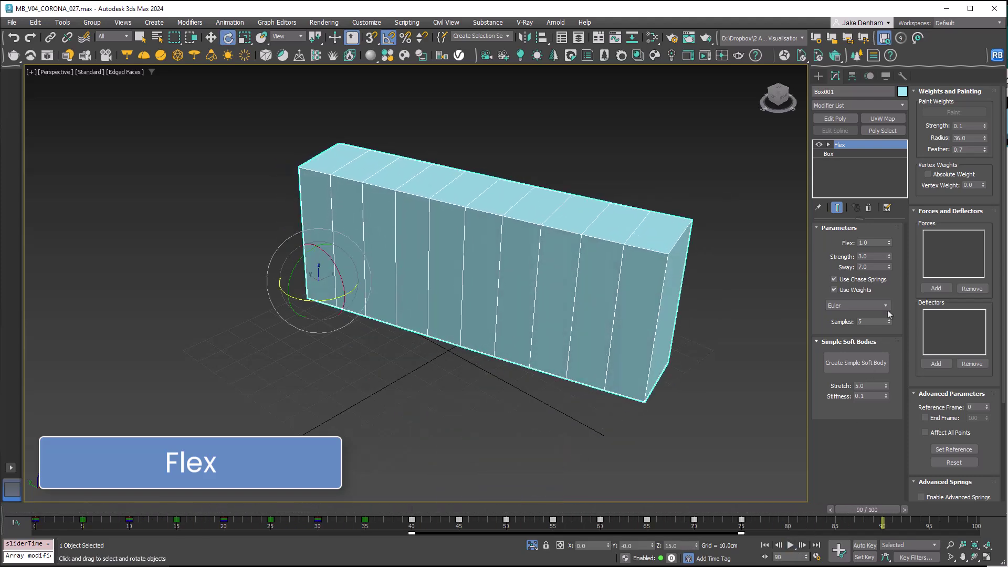
Try a Flex value of 10 on the box and play the animation from frame 0.
{"action": "left_click_drag", "start_coordinate": [871, 512], "coordinate": [37, 512]}
{"action": "left_click_drag", "start_coordinate": [874, 243], "coordinate": [836, 243]}
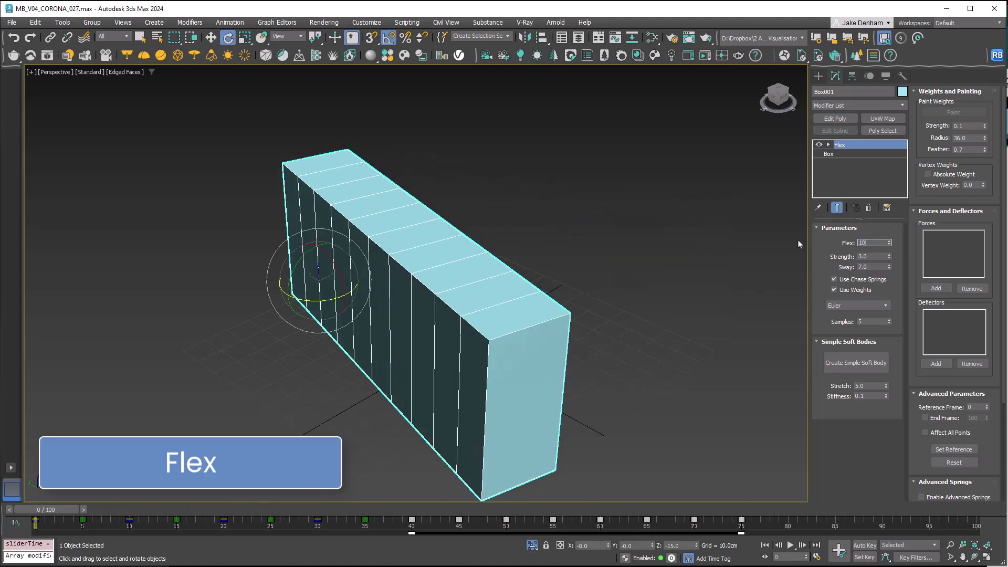
{"action": "type", "text": "10"}
{"action": "left_click", "coordinate": [791, 547]}
{"action": "left_click", "coordinate": [792, 548]}
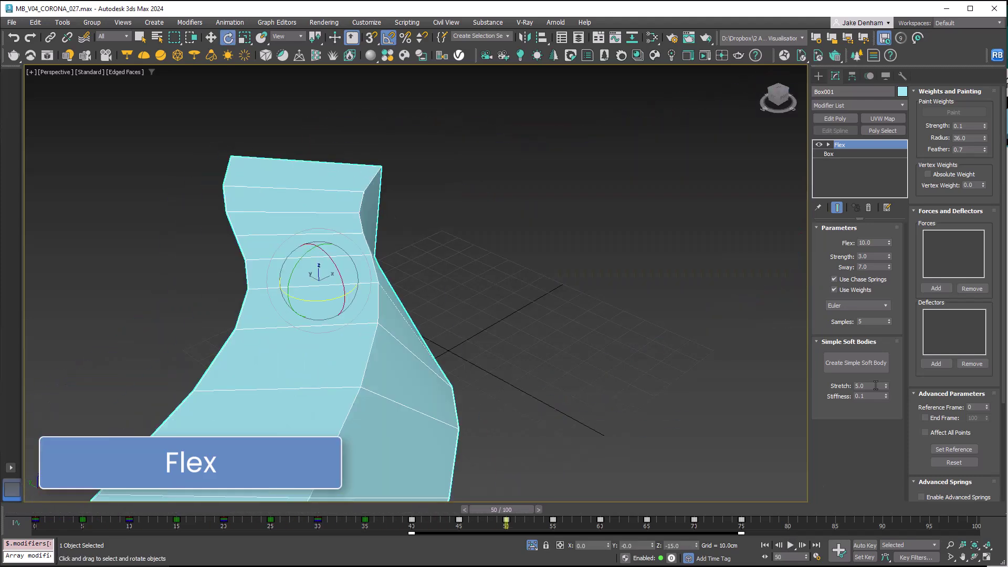
Set the box's Flex value to 1.0 and replay the animation from frame 0.
{"action": "left_click_drag", "start_coordinate": [880, 243], "coordinate": [839, 245]}
{"action": "left_click", "coordinate": [765, 546]}
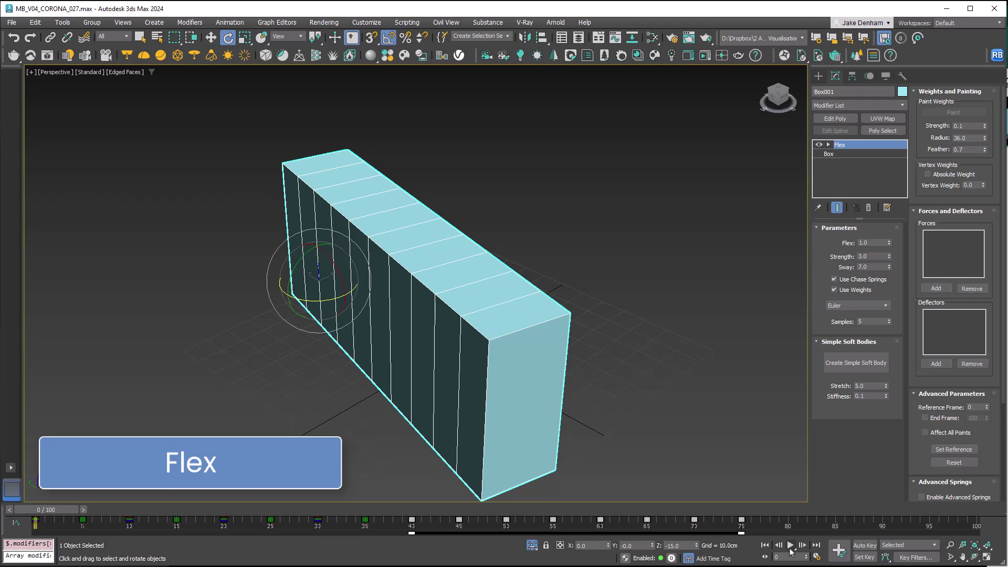
{"action": "left_click", "coordinate": [792, 548]}
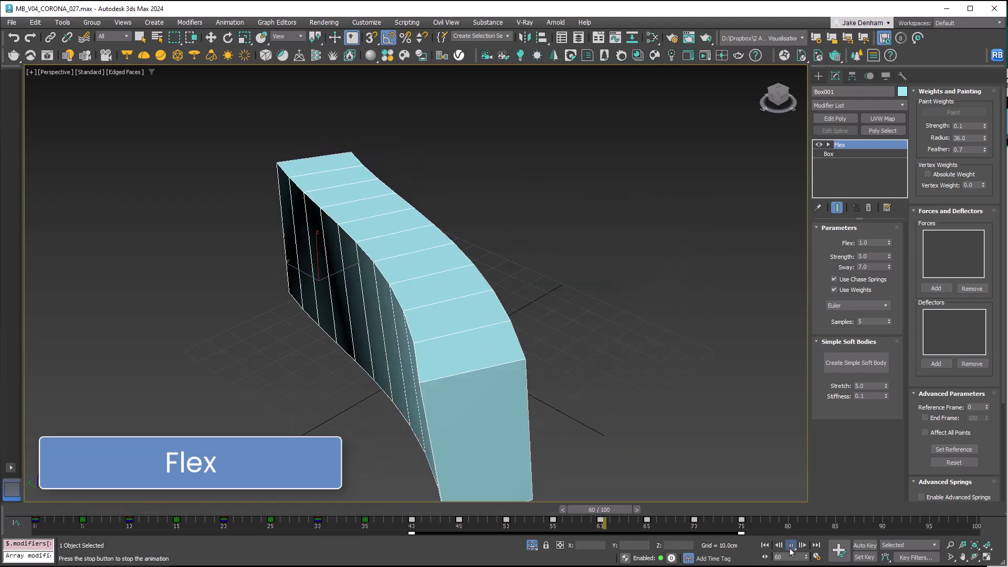